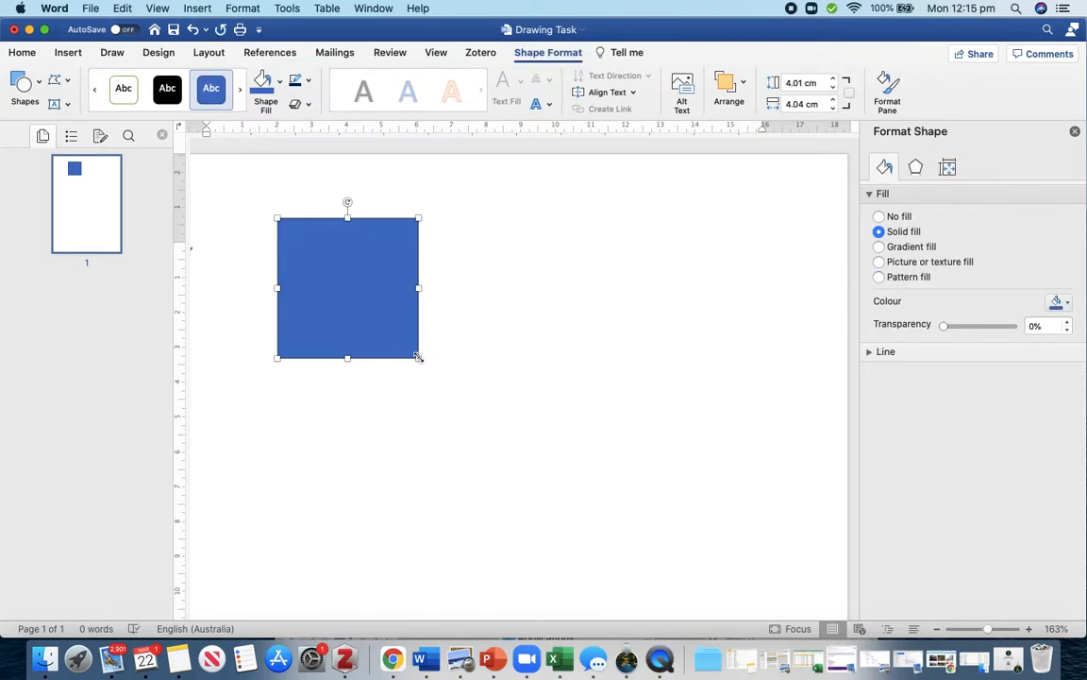
- Give the blue square a black outline with a 3 pt weight
{"action": "left_click", "coordinate": [309, 84]}
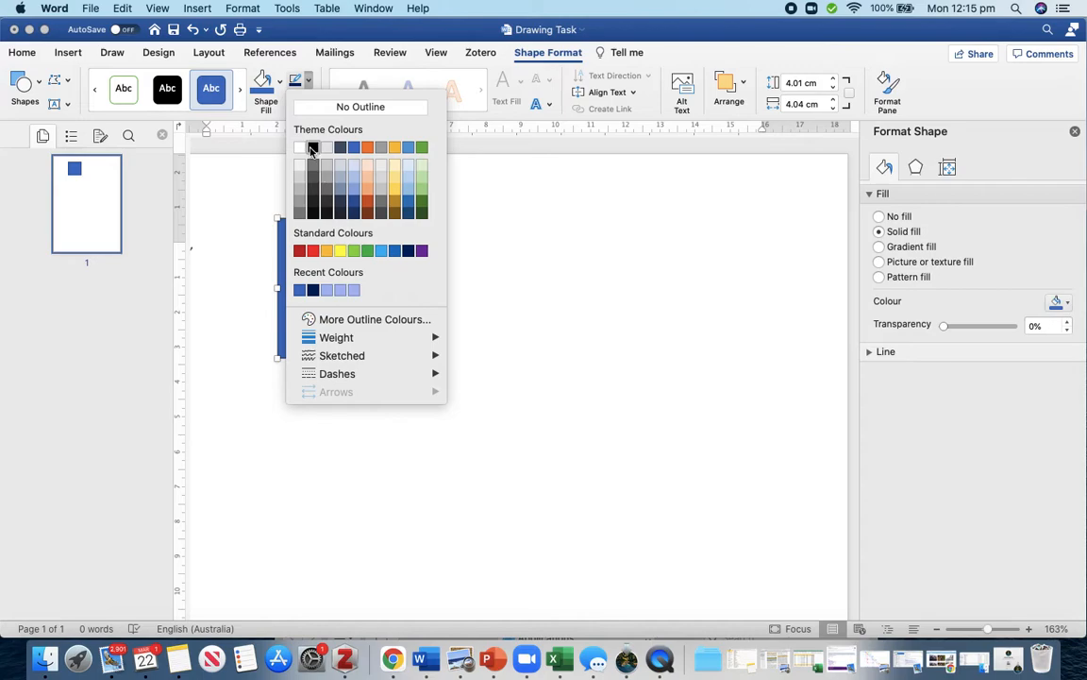
{"action": "left_click", "coordinate": [312, 147]}
{"action": "left_click", "coordinate": [309, 81]}
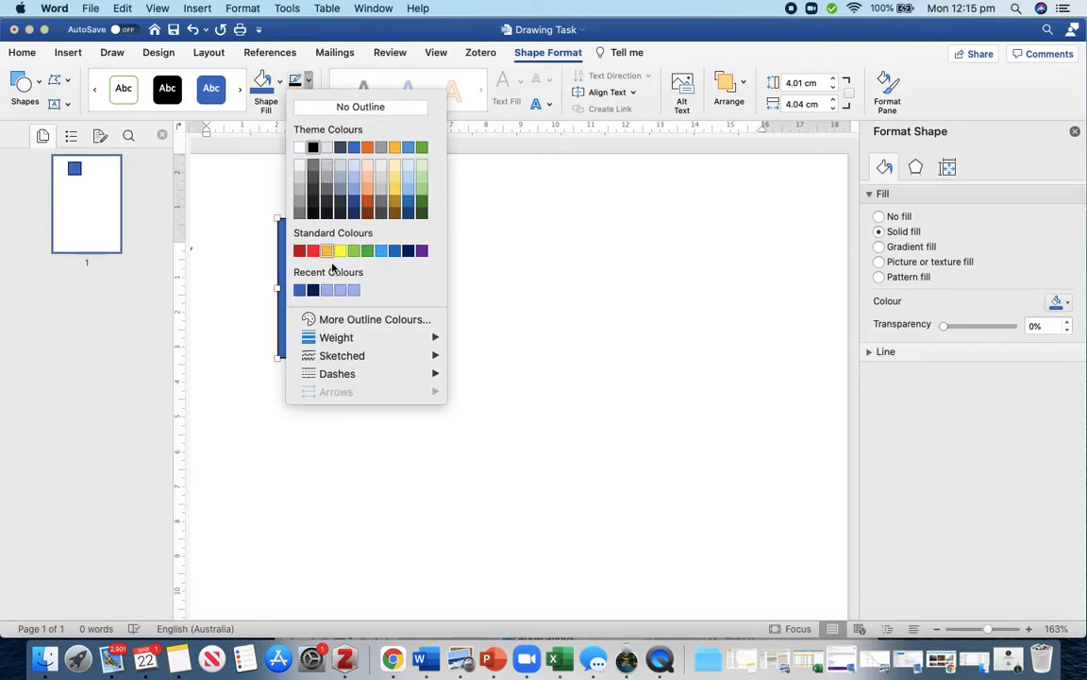
{"action": "mouse_move", "coordinate": [348, 340]}
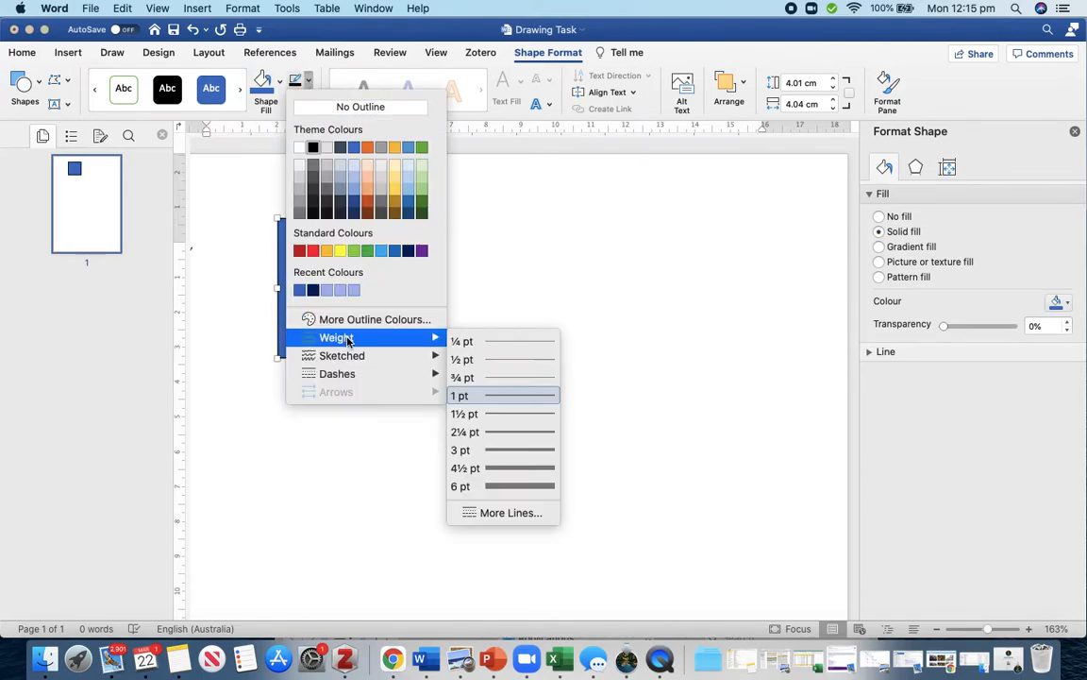
{"action": "left_click", "coordinate": [488, 450]}
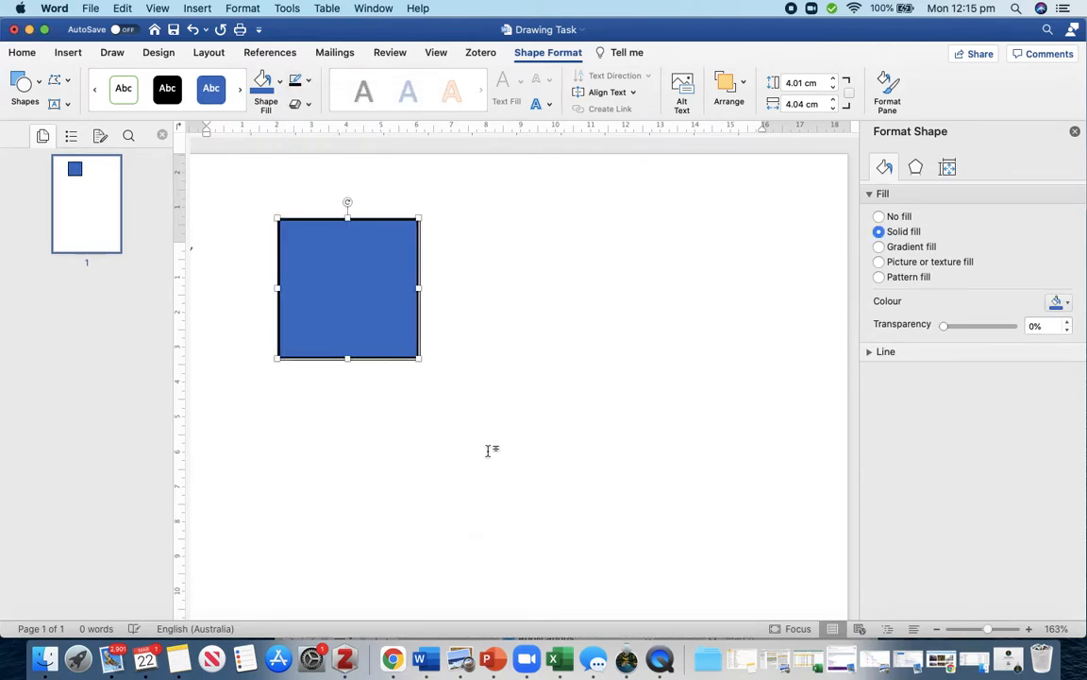
- Apply the gently wavy sketched style, the third option, to the square's outline
{"action": "left_click", "coordinate": [307, 81]}
{"action": "mouse_move", "coordinate": [371, 361]}
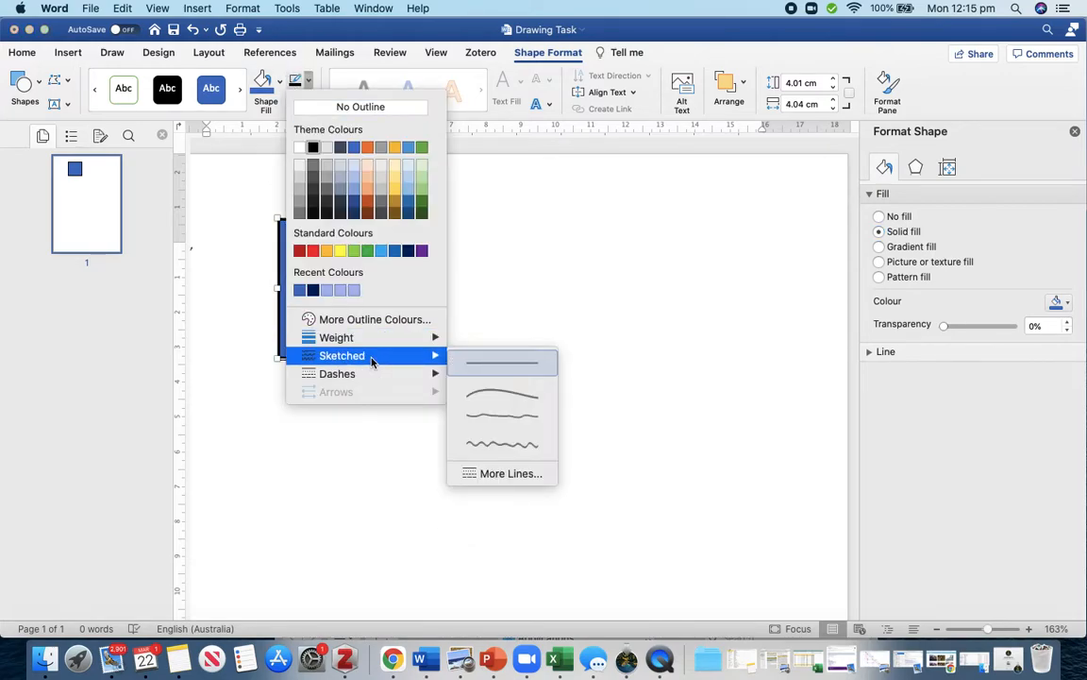
{"action": "left_click", "coordinate": [483, 413]}
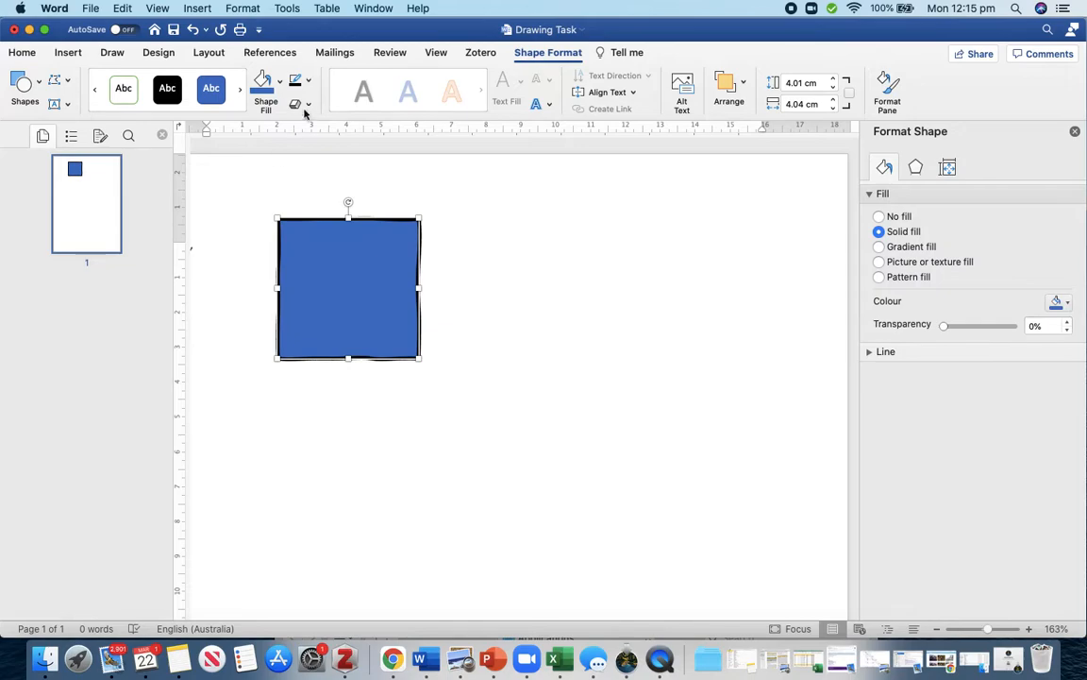
{"action": "left_click", "coordinate": [346, 233]}
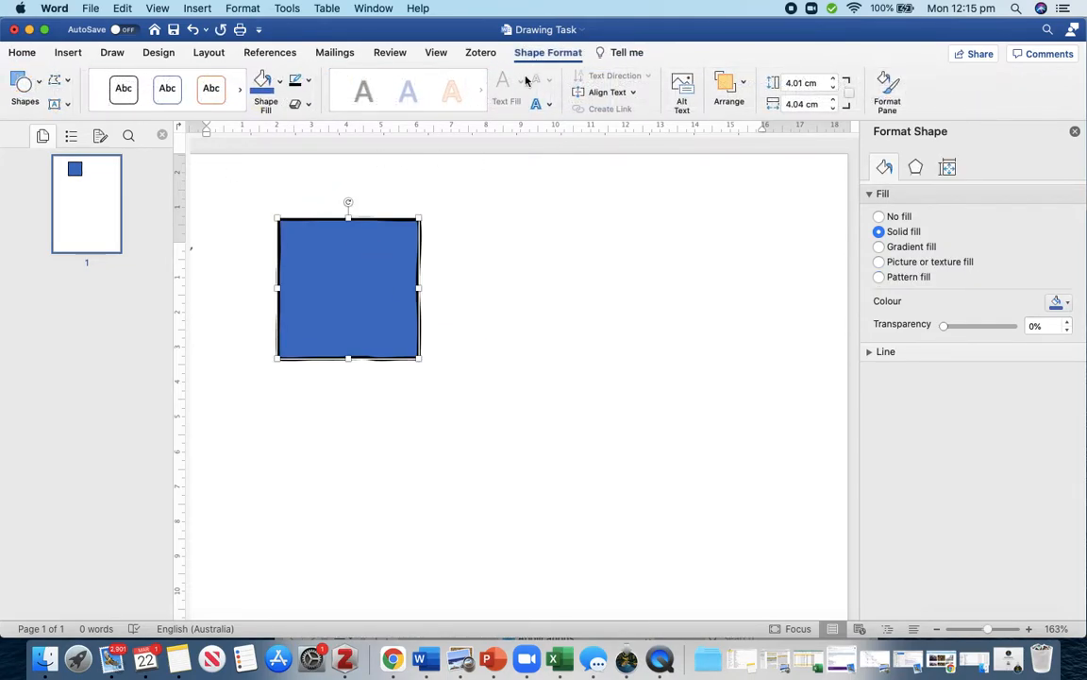
{"action": "left_click", "coordinate": [539, 53]}
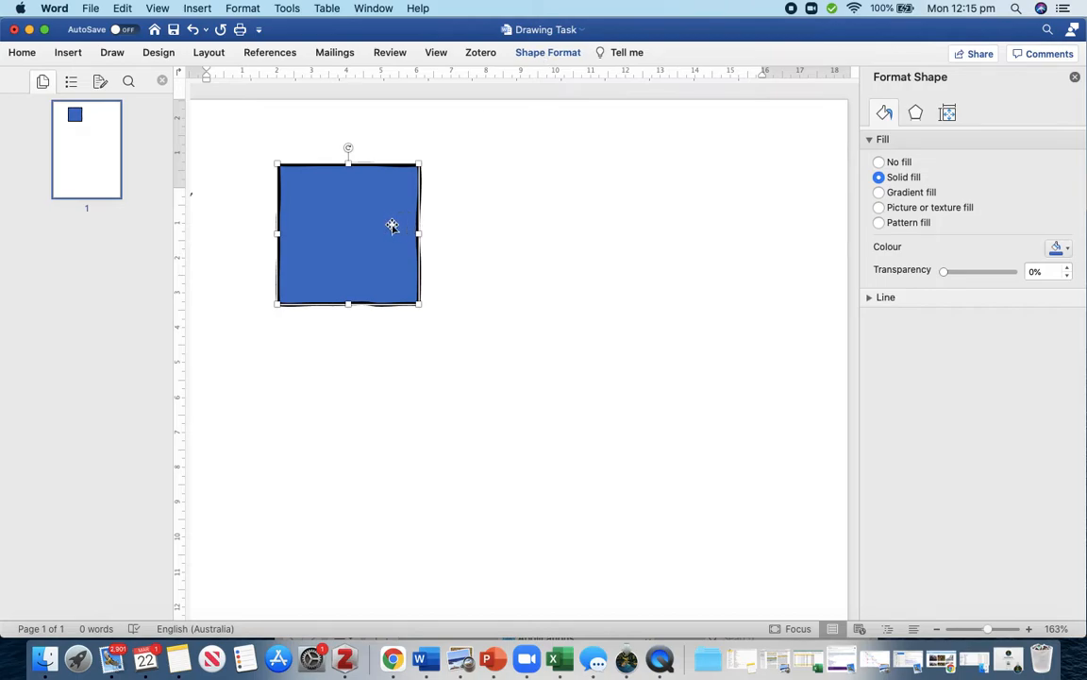
{"action": "left_click", "coordinate": [548, 52]}
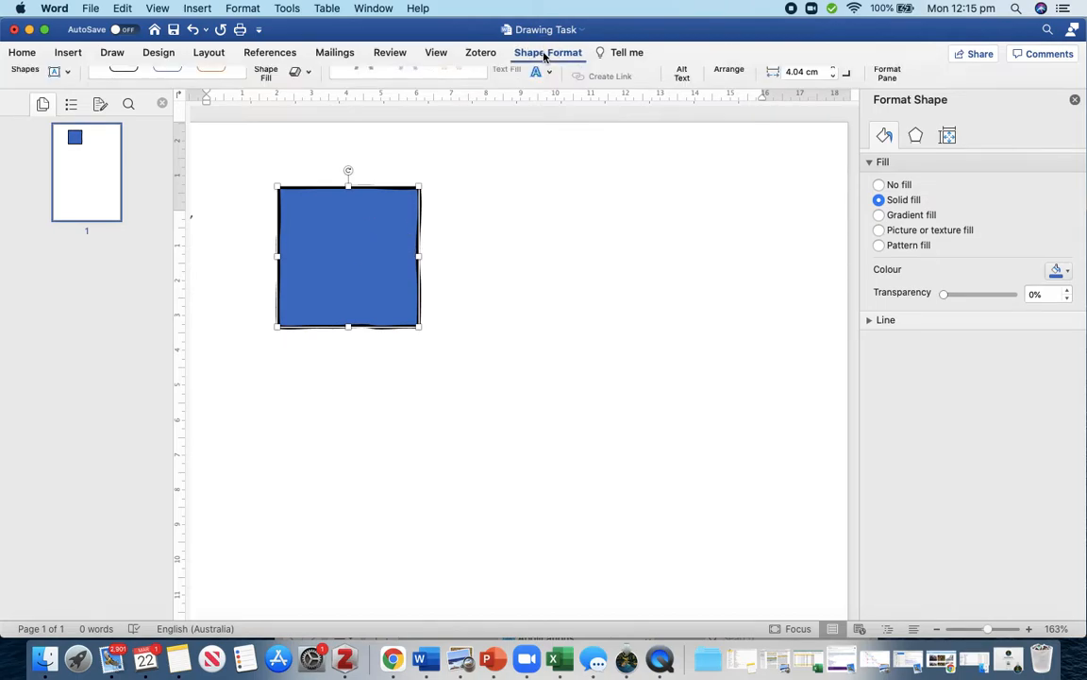
- Return the square's outline from the sketched style to the plain straight line
{"action": "left_click", "coordinate": [307, 81]}
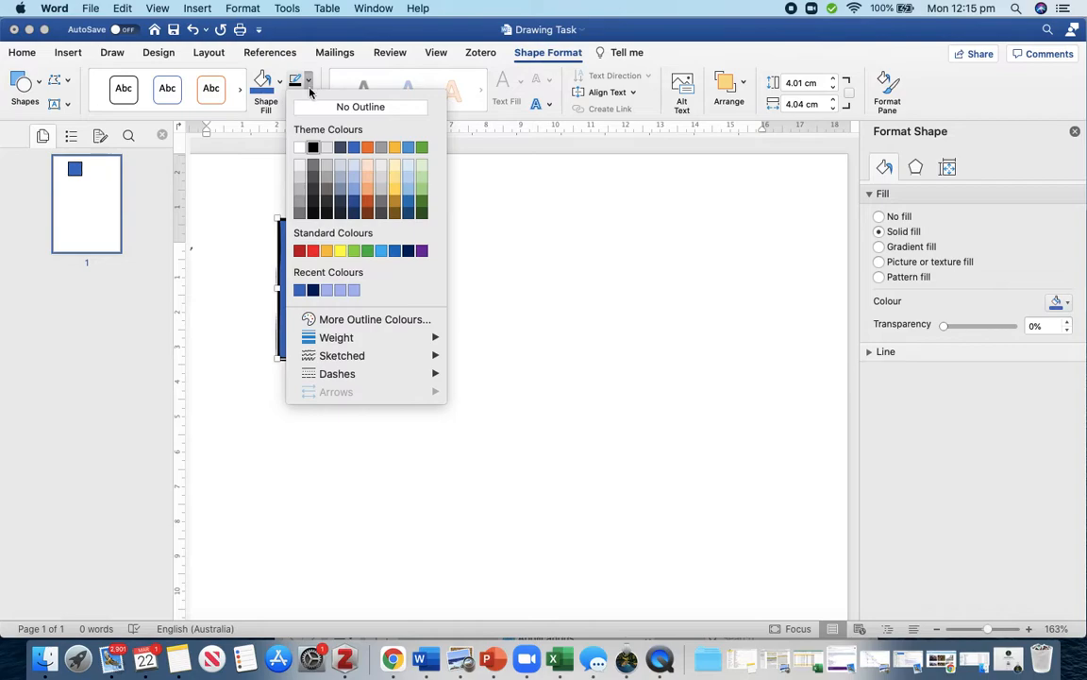
{"action": "mouse_move", "coordinate": [341, 342]}
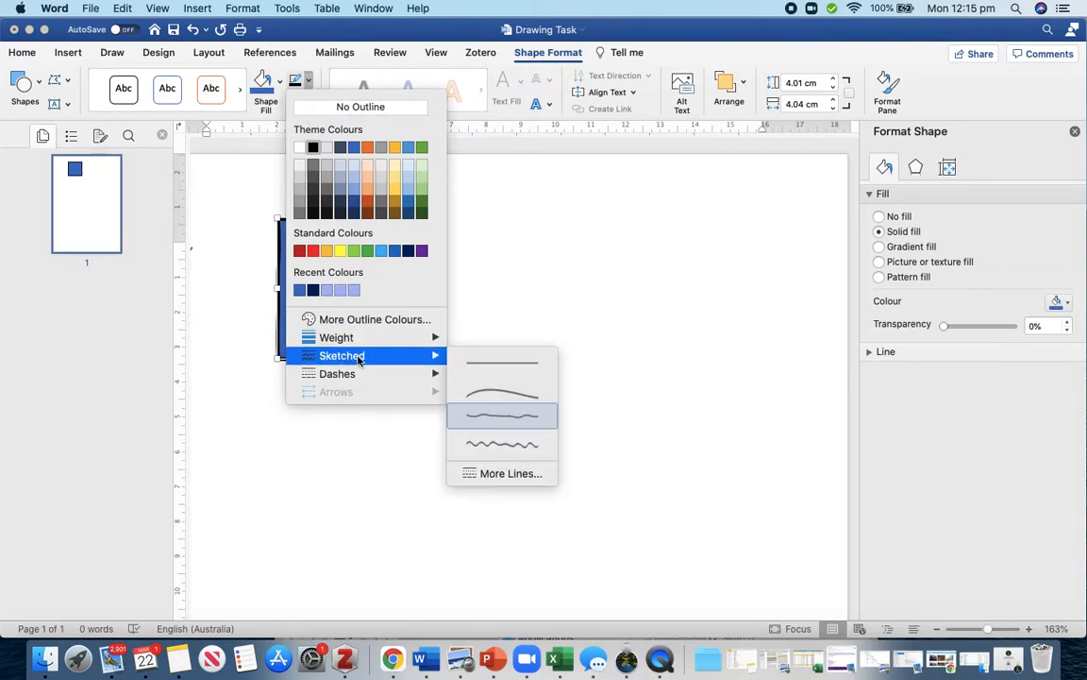
{"action": "left_click", "coordinate": [470, 364]}
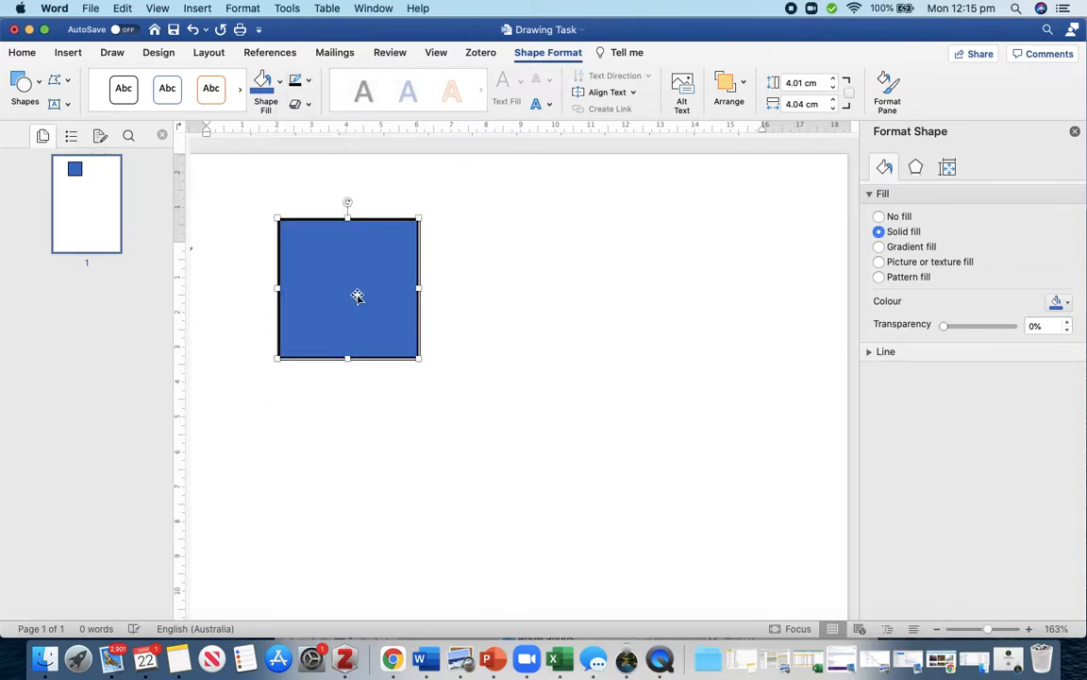
- Change the square's outline to the evenly dashed line style, the fourth dash option
{"action": "left_click", "coordinate": [307, 81]}
{"action": "mouse_move", "coordinate": [367, 377]}
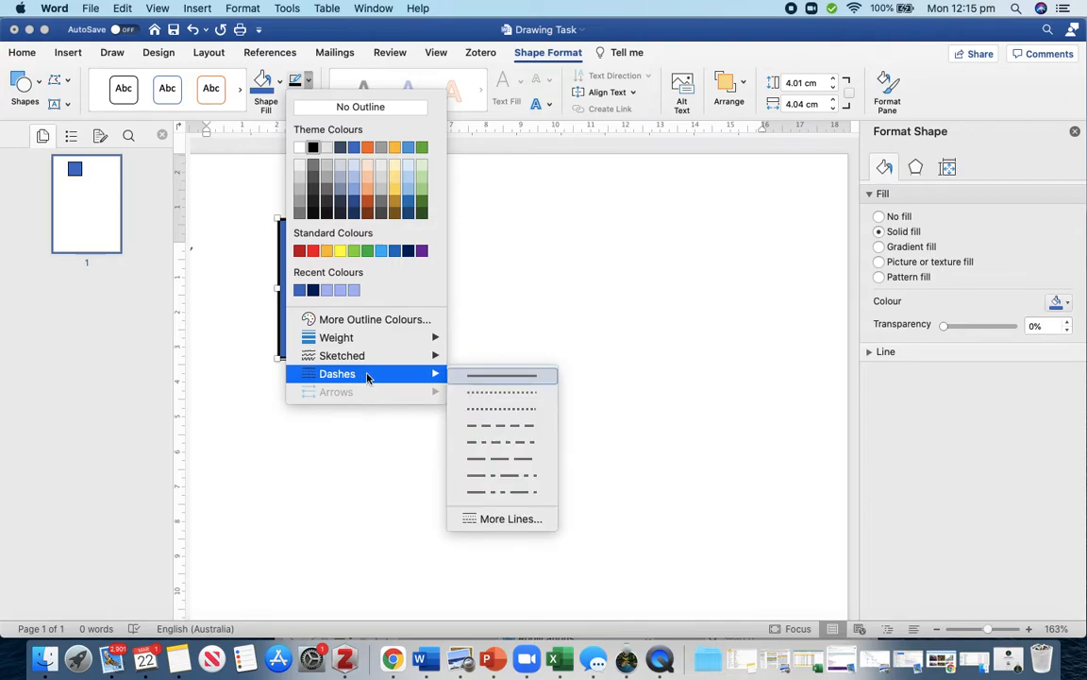
{"action": "left_click", "coordinate": [484, 423]}
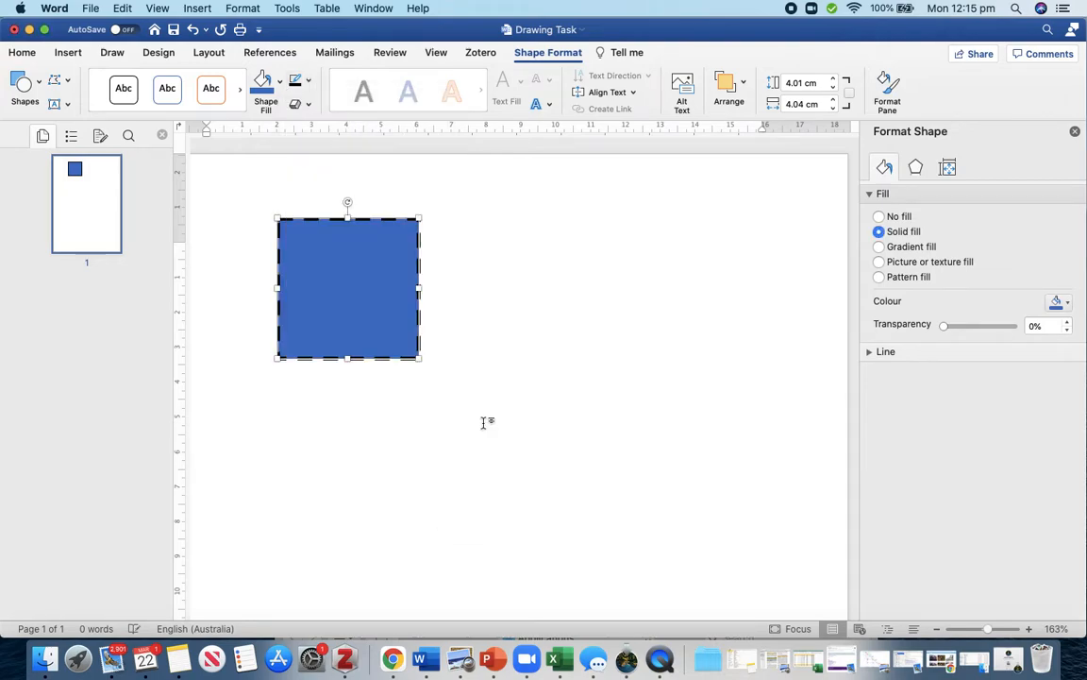
- Set the square's outline weight to 1½ pt
{"action": "left_click", "coordinate": [308, 81]}
{"action": "mouse_move", "coordinate": [346, 338]}
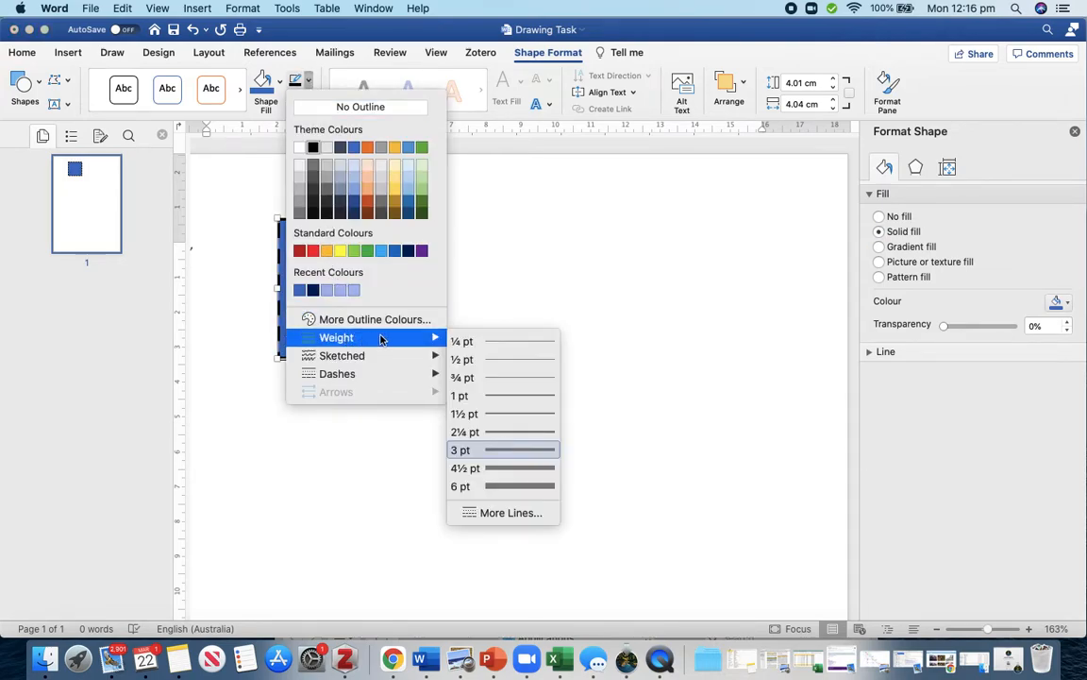
{"action": "left_click", "coordinate": [486, 417]}
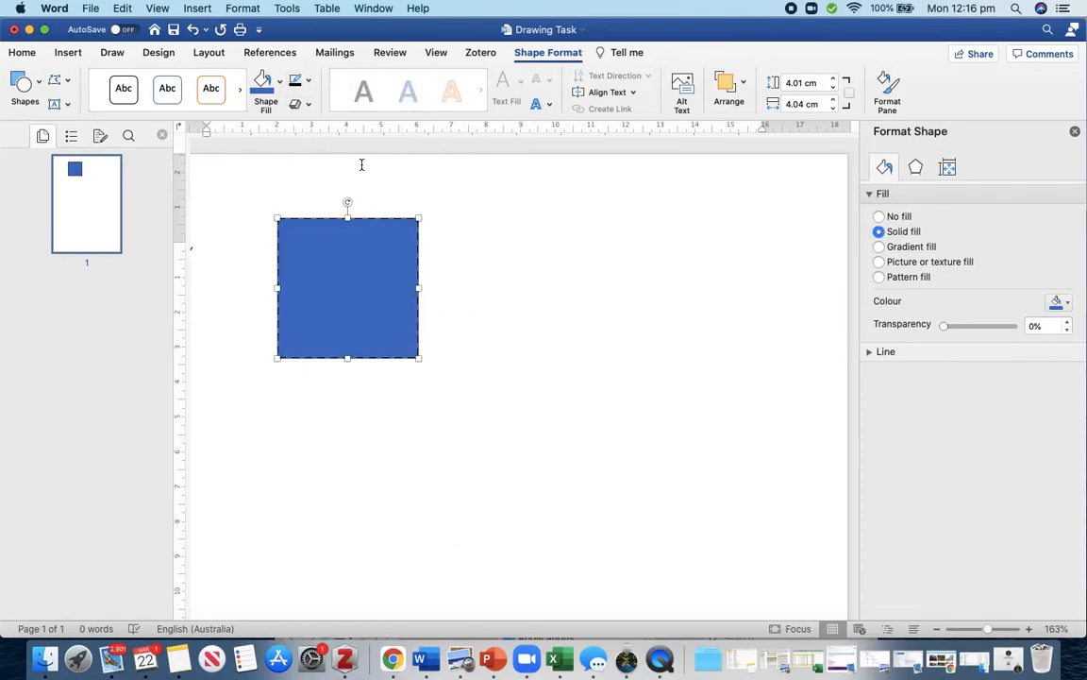
- Return the square's outline to a solid line and set the shape to No Fill
{"action": "left_click", "coordinate": [307, 81]}
{"action": "mouse_move", "coordinate": [393, 374]}
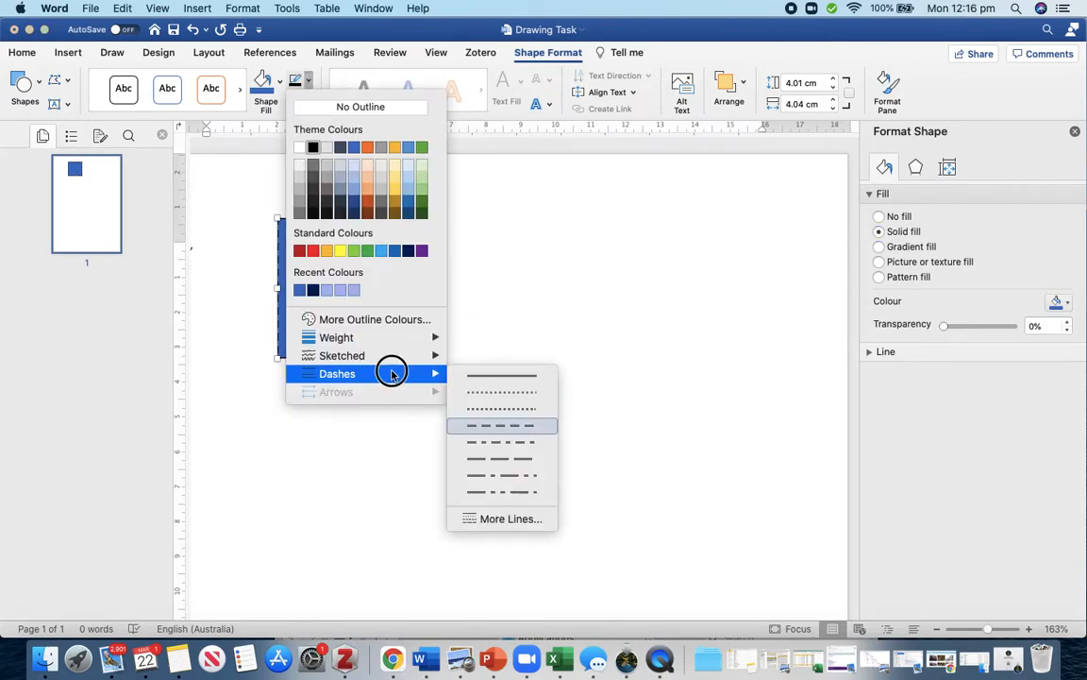
{"action": "left_click", "coordinate": [497, 376]}
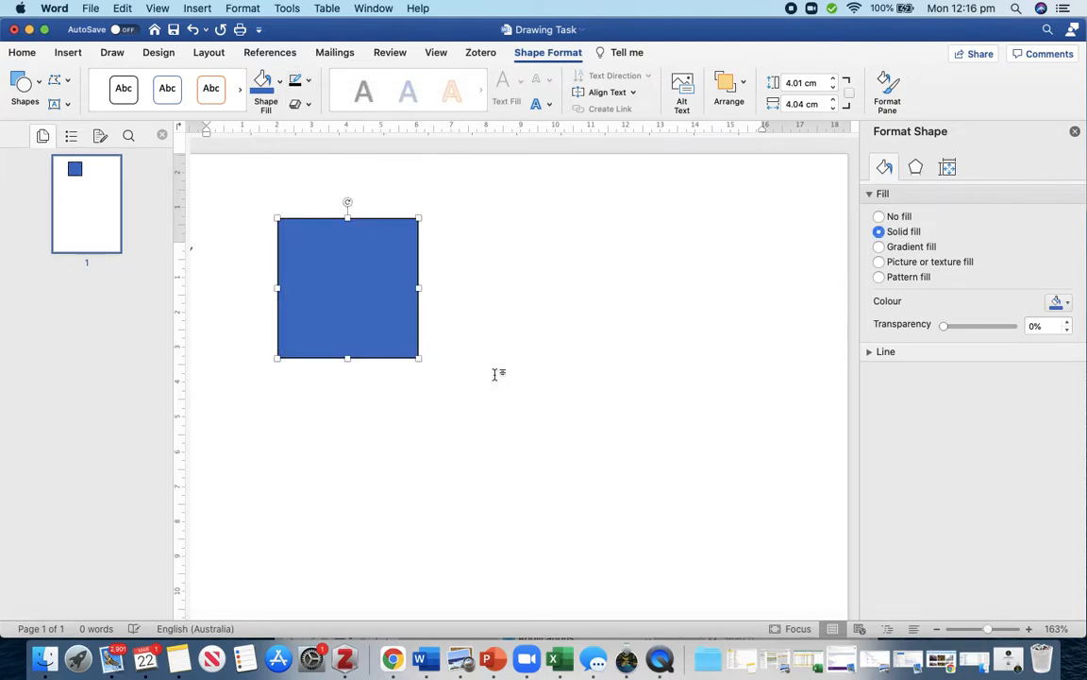
{"action": "left_click", "coordinate": [278, 85]}
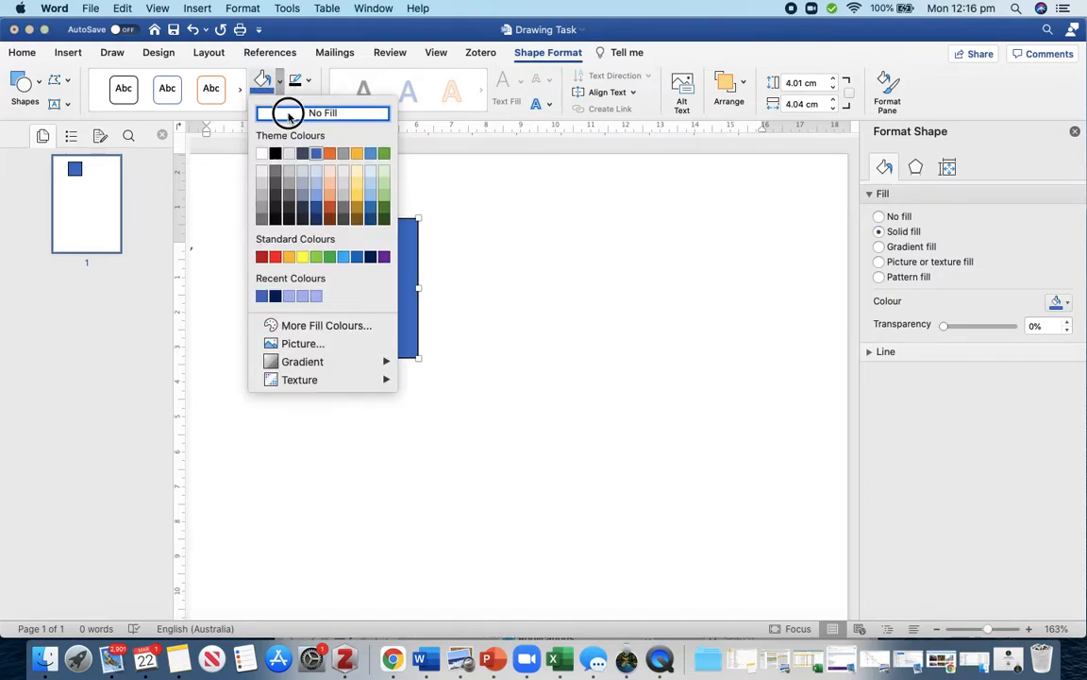
{"action": "left_click", "coordinate": [308, 113]}
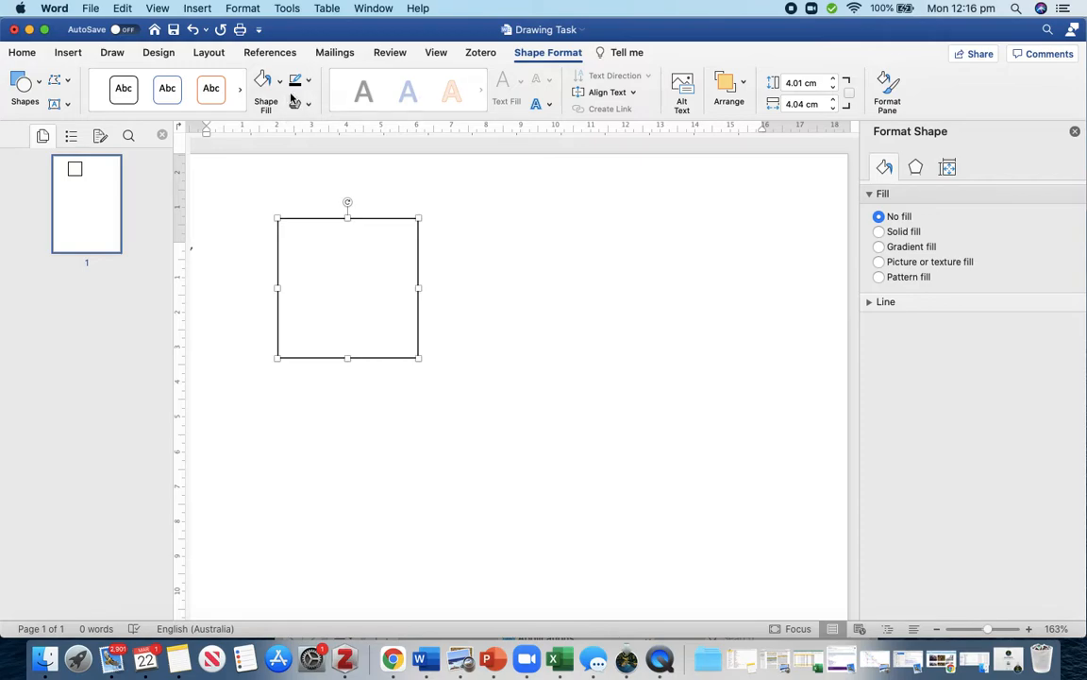
- Draw a second rectangle about 5 cm high and 5.4 cm wide, below and to the right of the square
{"action": "left_click", "coordinate": [36, 83]}
{"action": "left_click", "coordinate": [93, 126]}
{"action": "mouse_move", "coordinate": [486, 255]}
{"action": "left_mouse_down"}
{"action": "mouse_move", "coordinate": [575, 352]}
{"action": "mouse_move", "coordinate": [687, 420]}
{"action": "mouse_move", "coordinate": [674, 428]}
{"action": "left_mouse_up"}
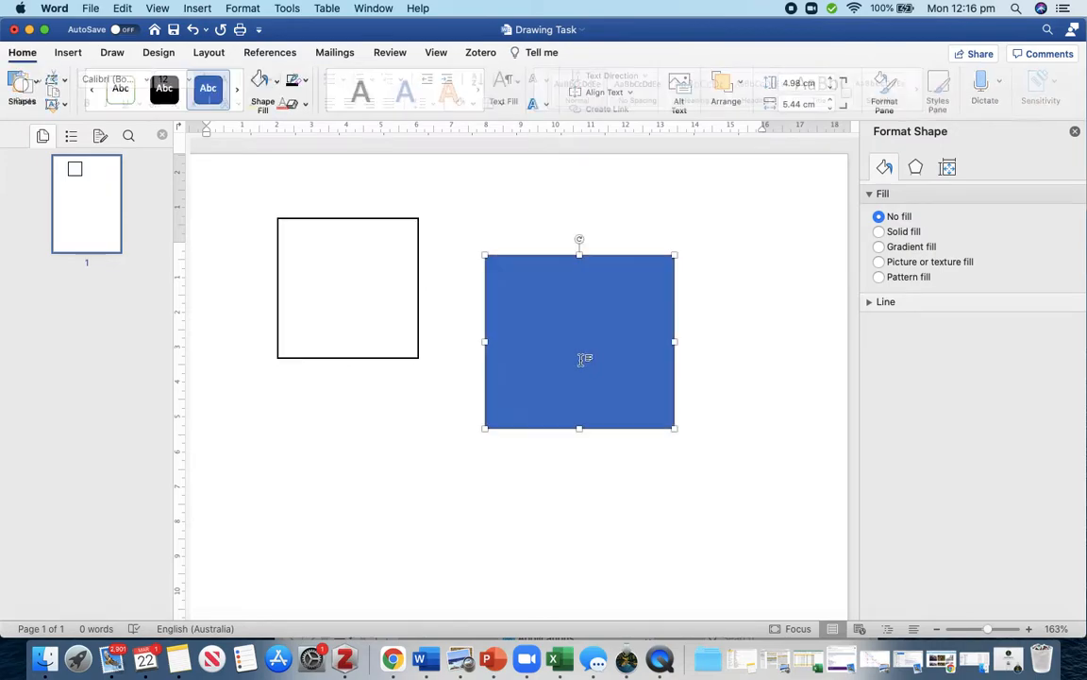
- Move the unfilled square over the blue rectangle's upper-left corner, and back to the upper left of the page
{"action": "left_click_drag", "start_coordinate": [419, 315], "coordinate": [595, 325]}
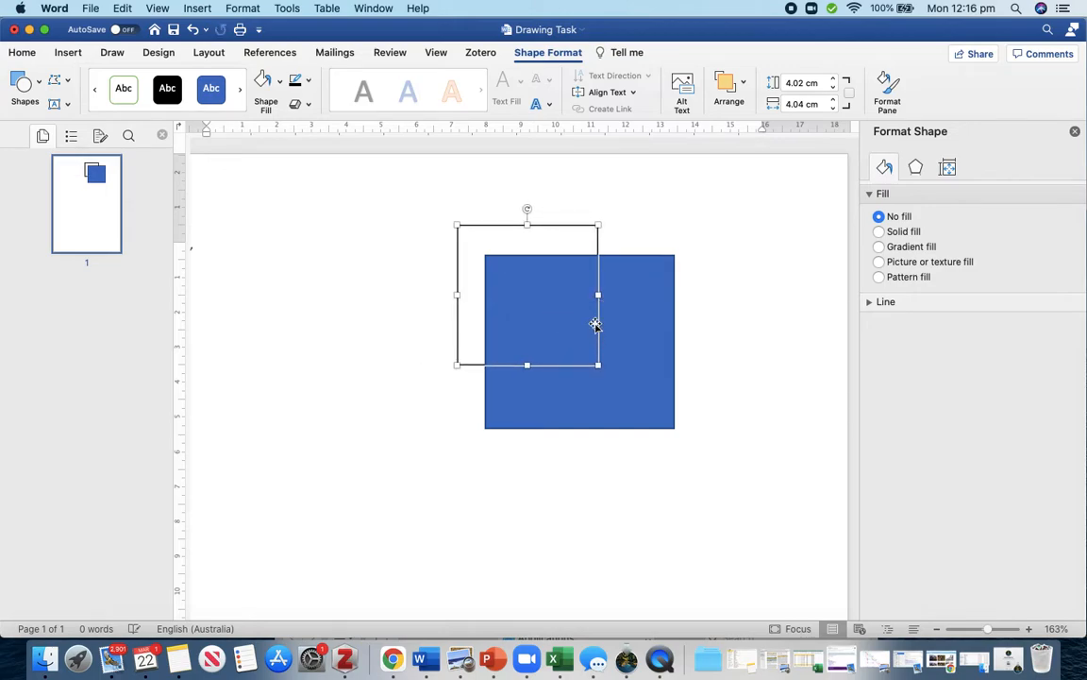
{"action": "left_click_drag", "start_coordinate": [597, 262], "coordinate": [406, 240]}
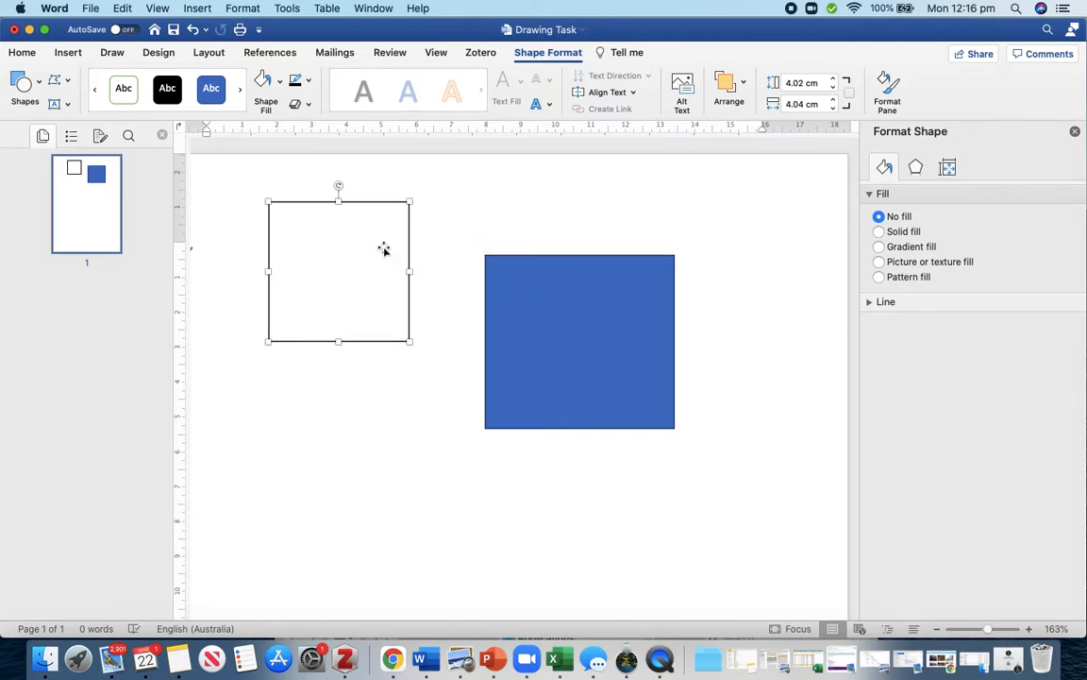
- Fill the square with standard red, and change the fill to the gold theme colour
{"action": "left_click", "coordinate": [278, 83]}
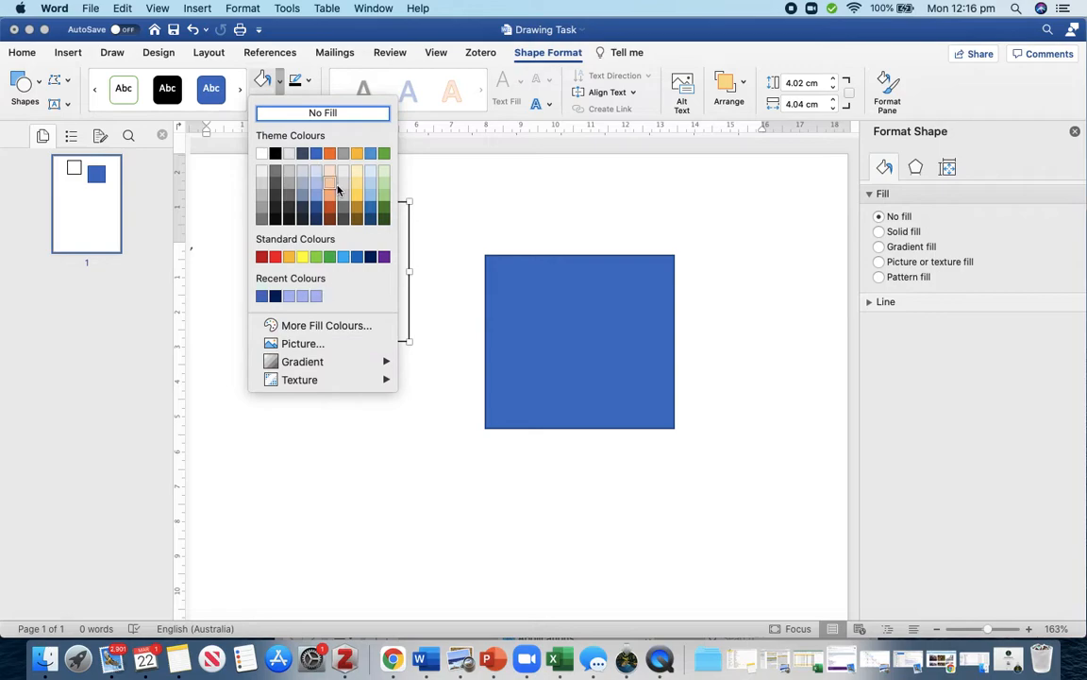
{"action": "left_click", "coordinate": [277, 258]}
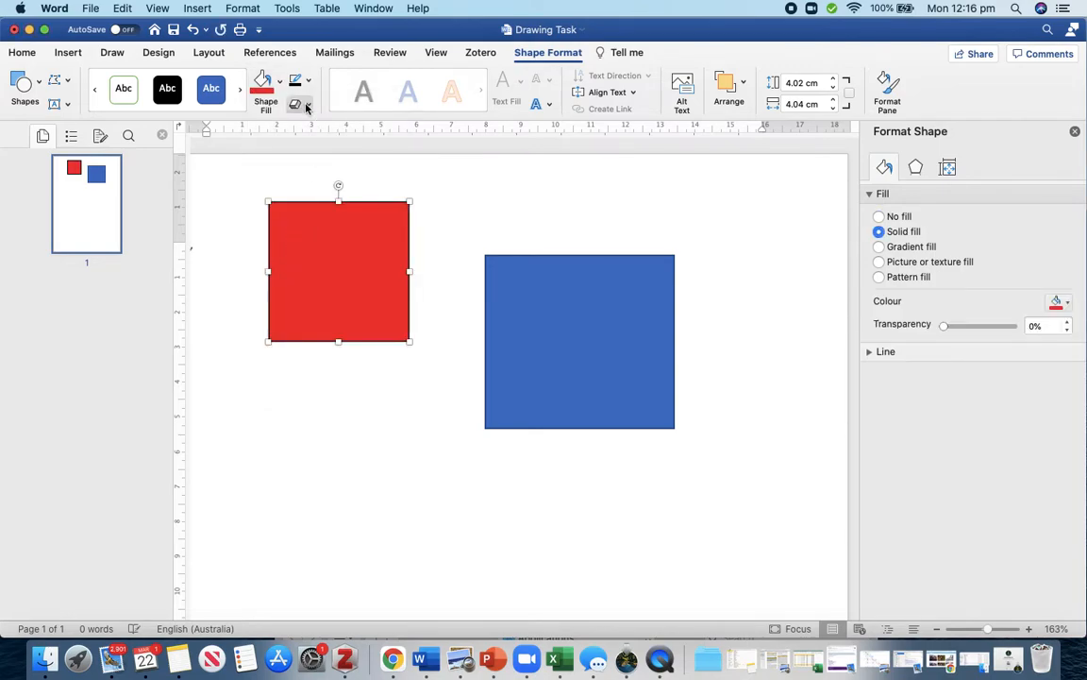
{"action": "left_click", "coordinate": [278, 83]}
{"action": "left_click", "coordinate": [357, 153]}
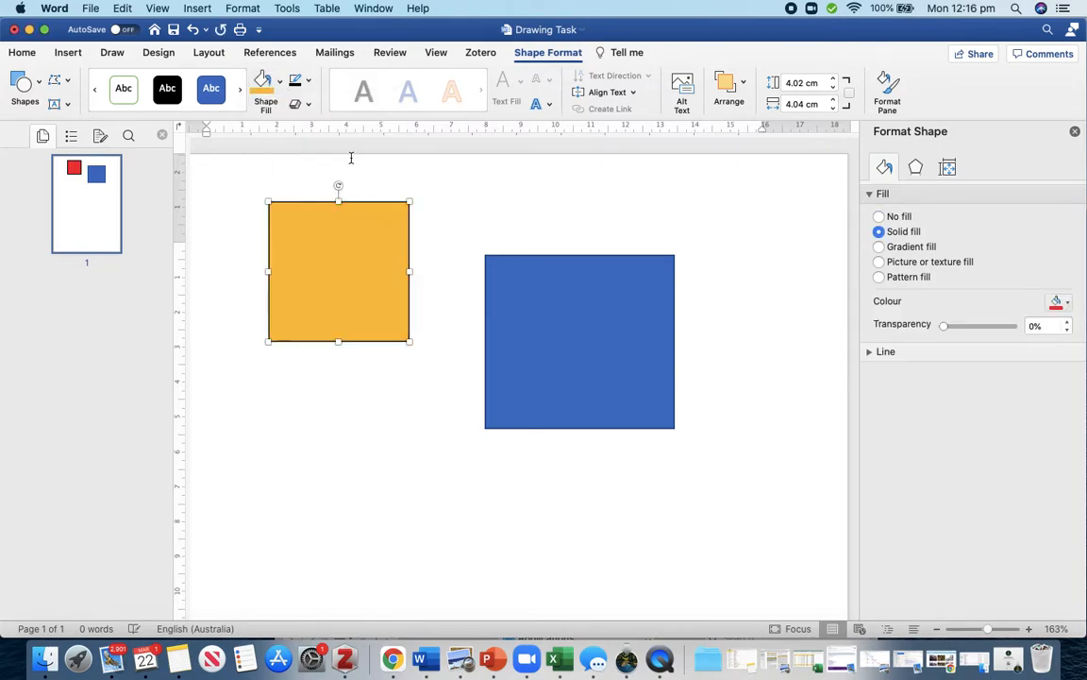
- Apply the dark Linear Left gradient to the gold square and open the additional gradient options
{"action": "left_click", "coordinate": [280, 84]}
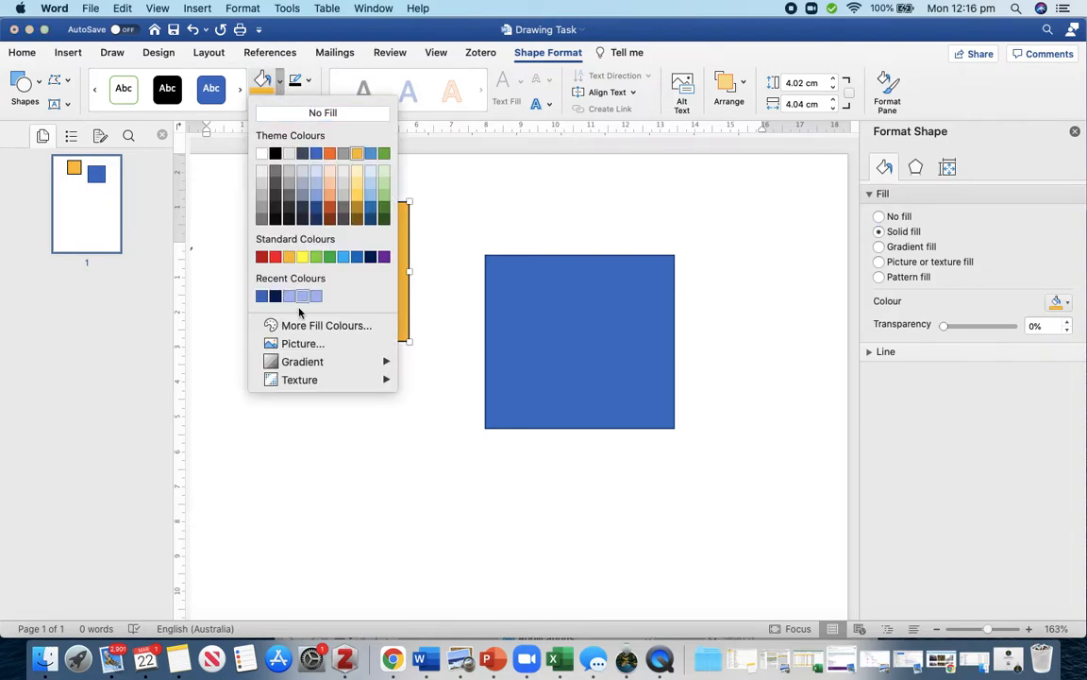
{"action": "mouse_move", "coordinate": [310, 366]}
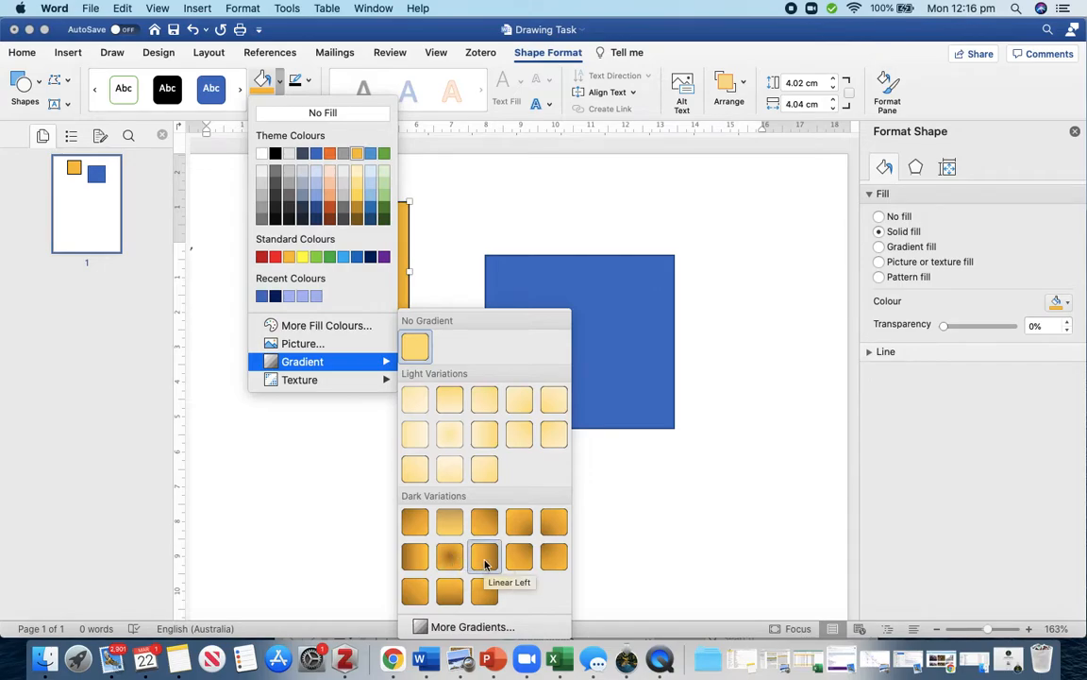
{"action": "left_click", "coordinate": [485, 559]}
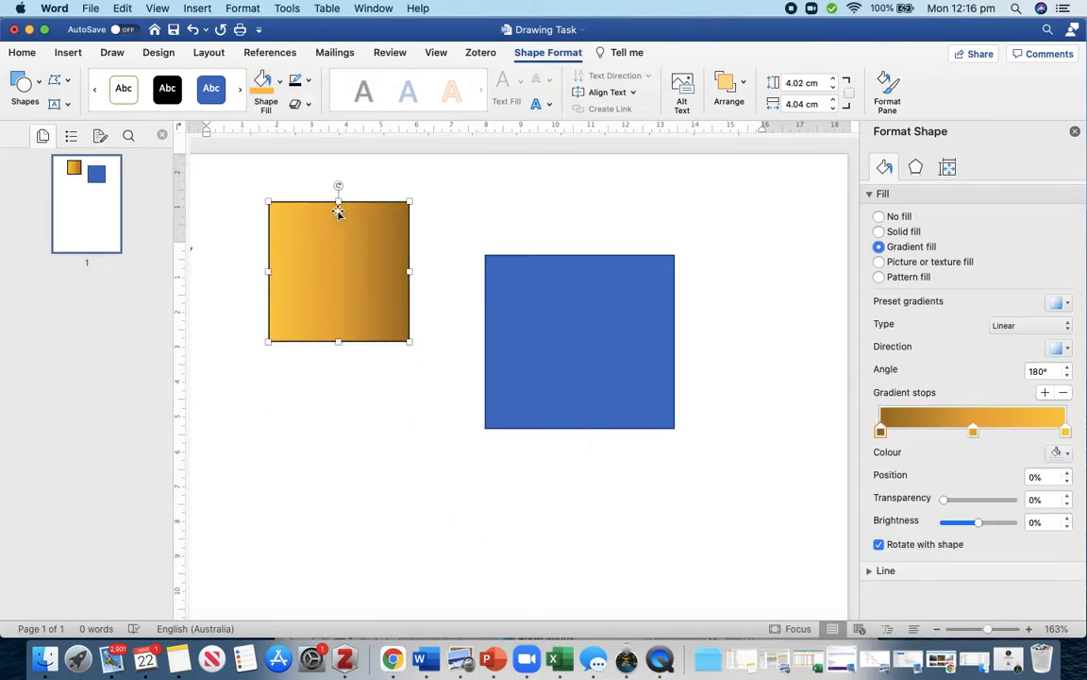
{"action": "left_click", "coordinate": [281, 84]}
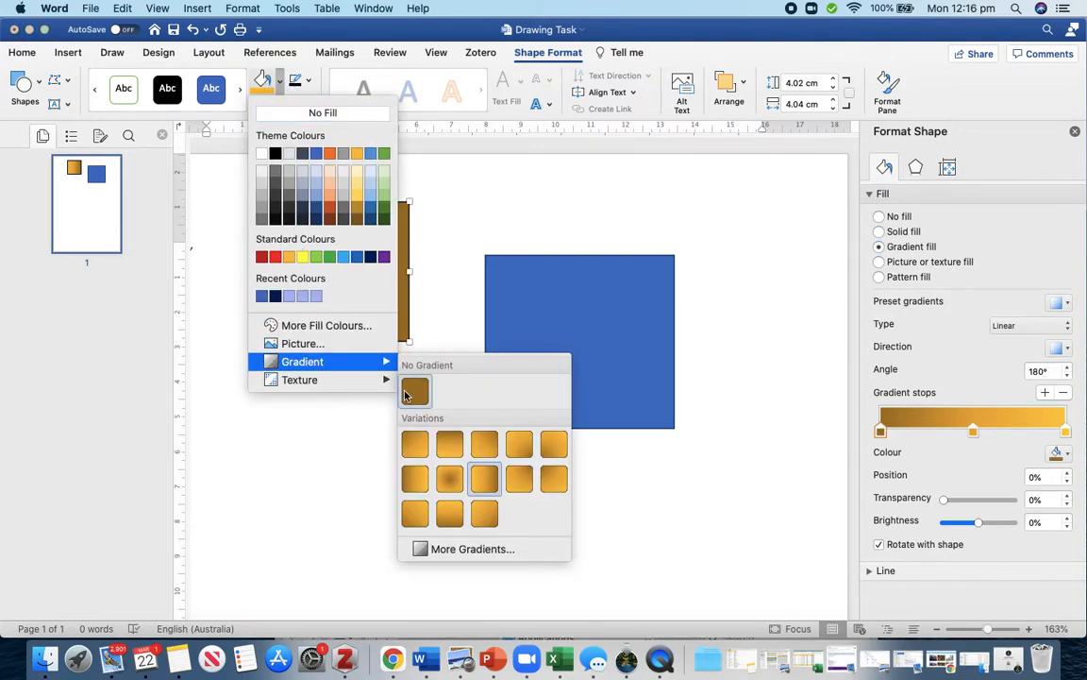
{"action": "left_click", "coordinate": [426, 548]}
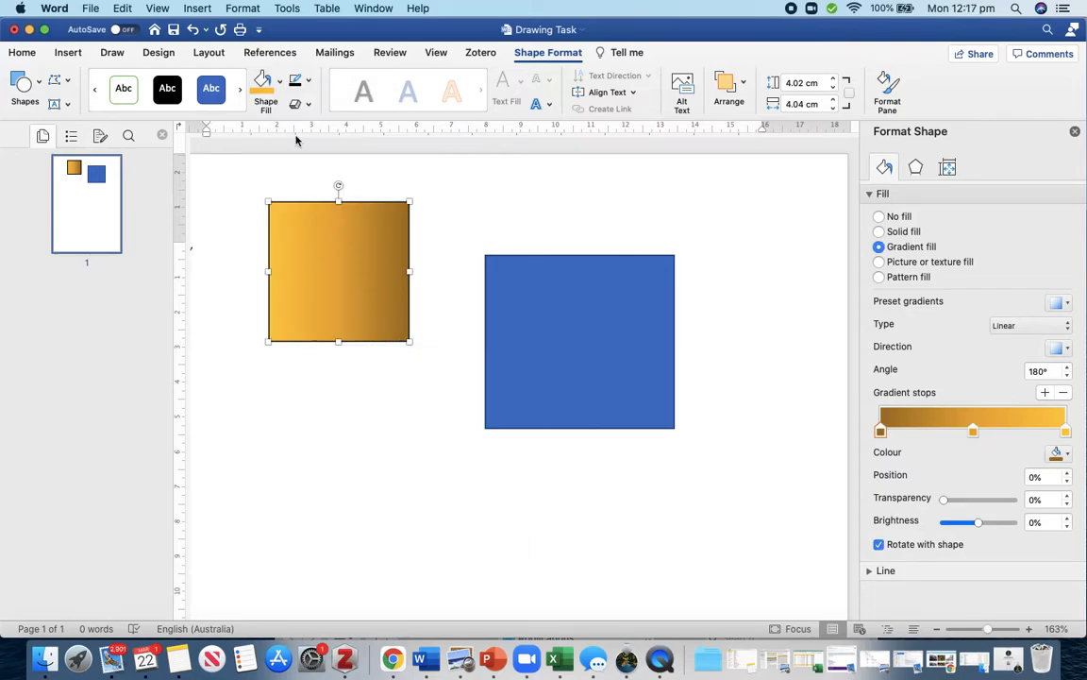
- Remove the square's gradient and reapply the solid gold fill
{"action": "left_click", "coordinate": [257, 79]}
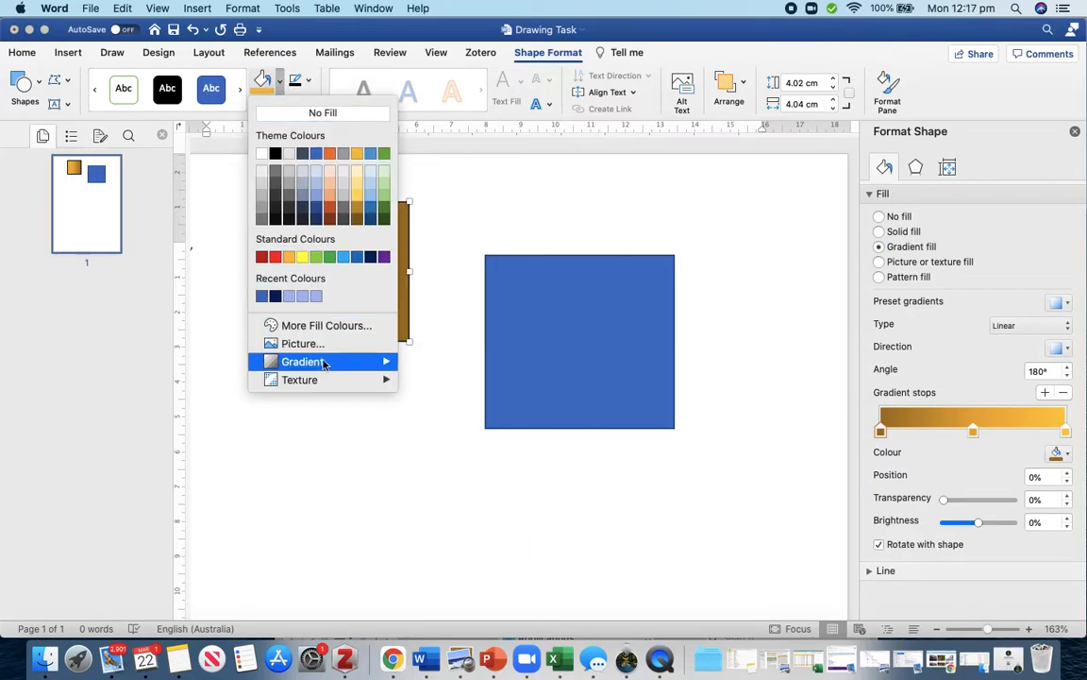
{"action": "mouse_move", "coordinate": [322, 362]}
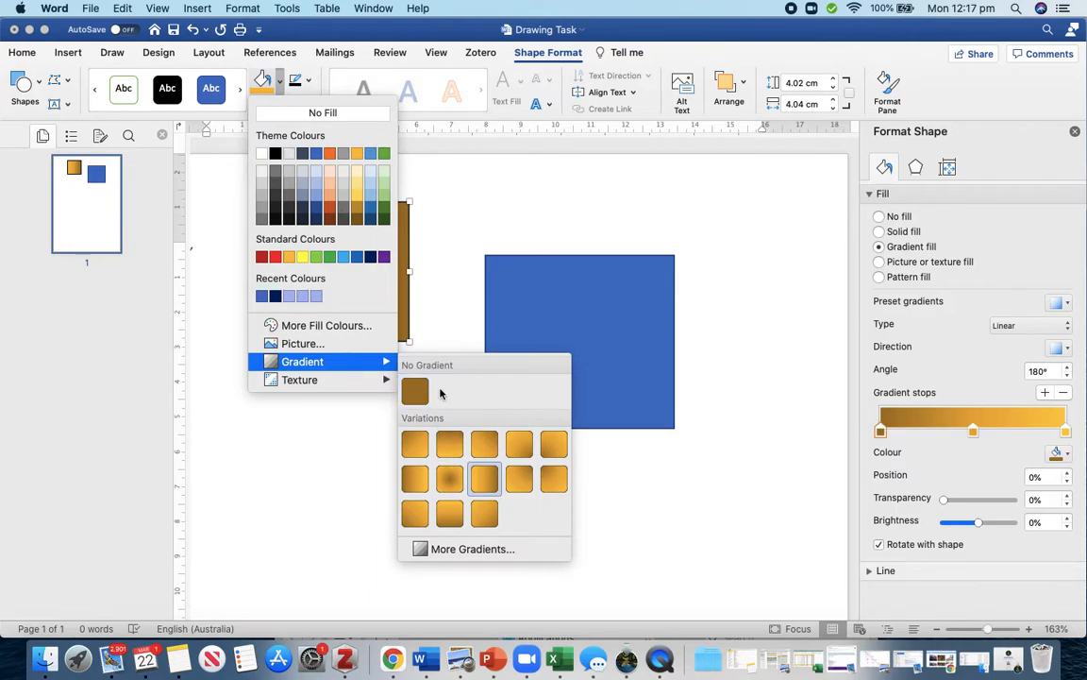
{"action": "left_click", "coordinate": [416, 388]}
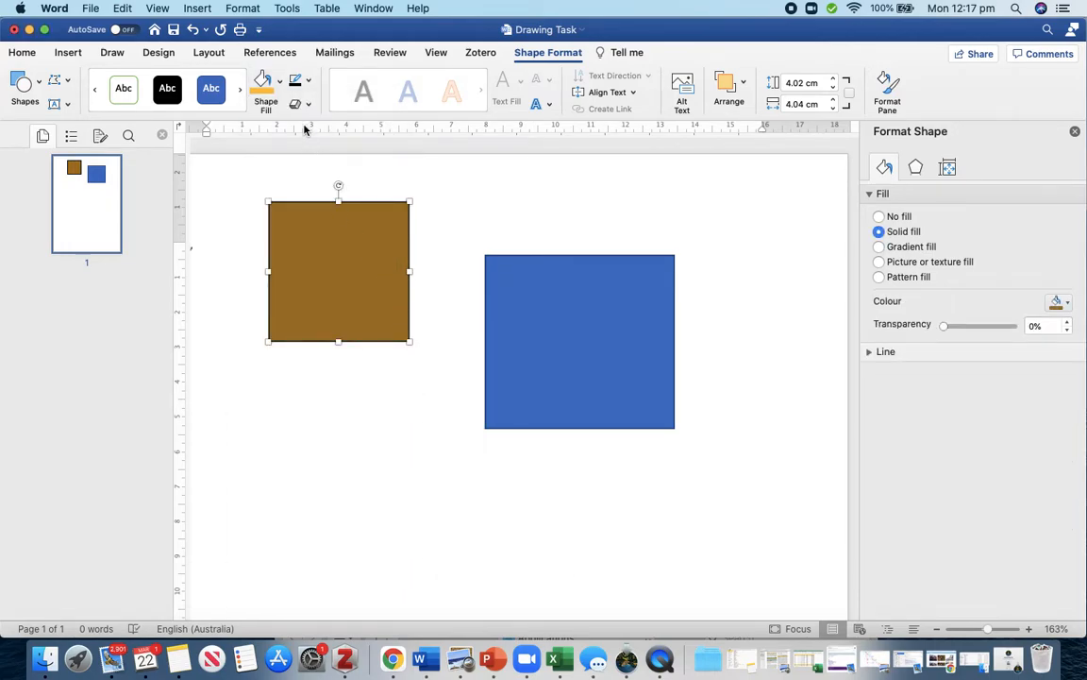
{"action": "left_click", "coordinate": [263, 81]}
{"action": "left_click", "coordinate": [262, 81]}
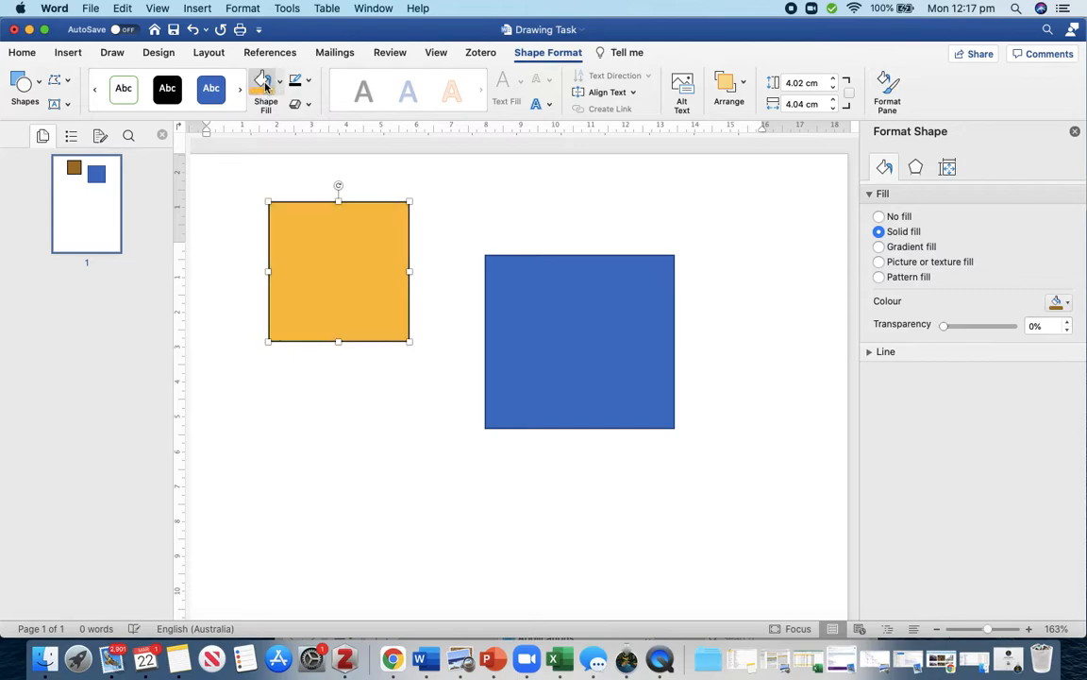
- Fill the gold square with the water-droplet texture
{"action": "left_click", "coordinate": [264, 83]}
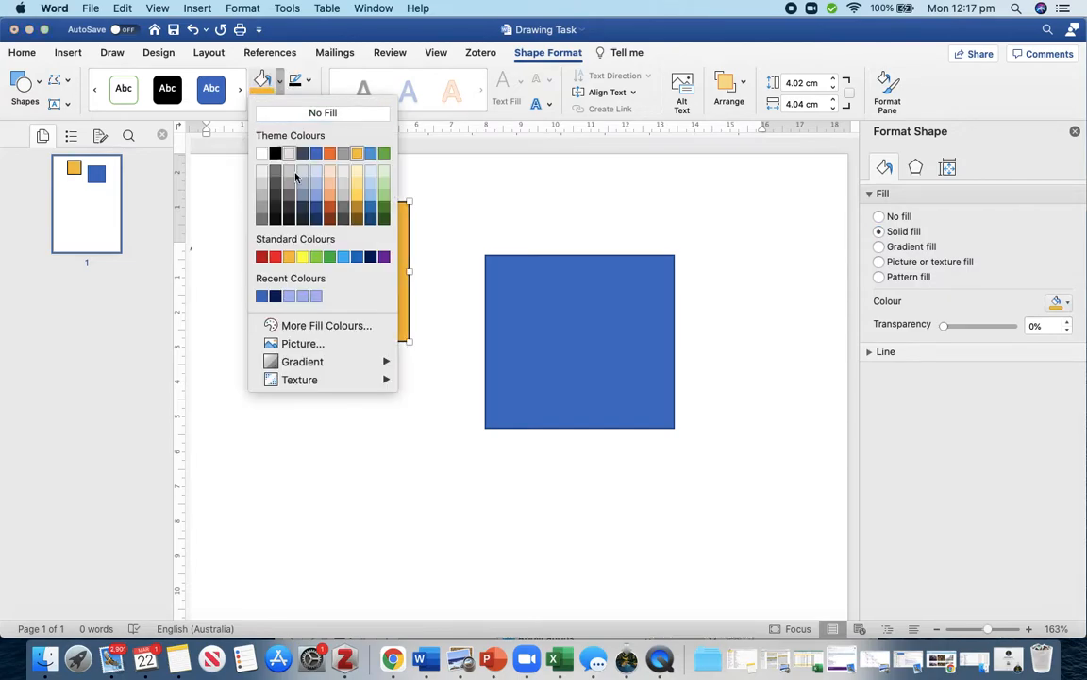
{"action": "mouse_move", "coordinate": [319, 362]}
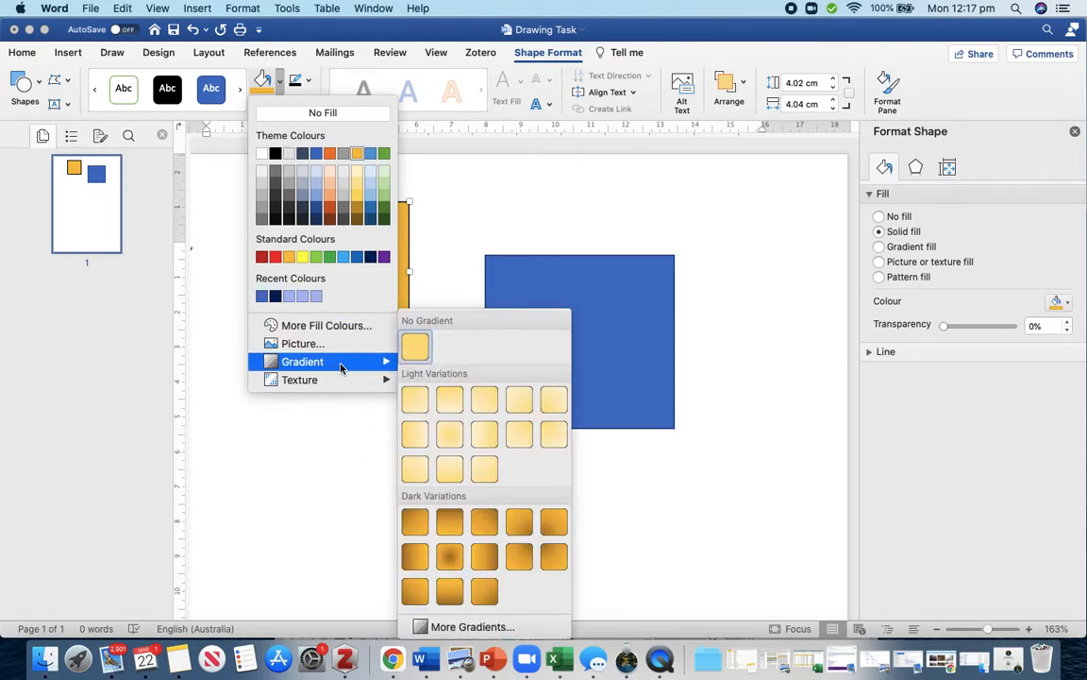
{"action": "mouse_move", "coordinate": [342, 381]}
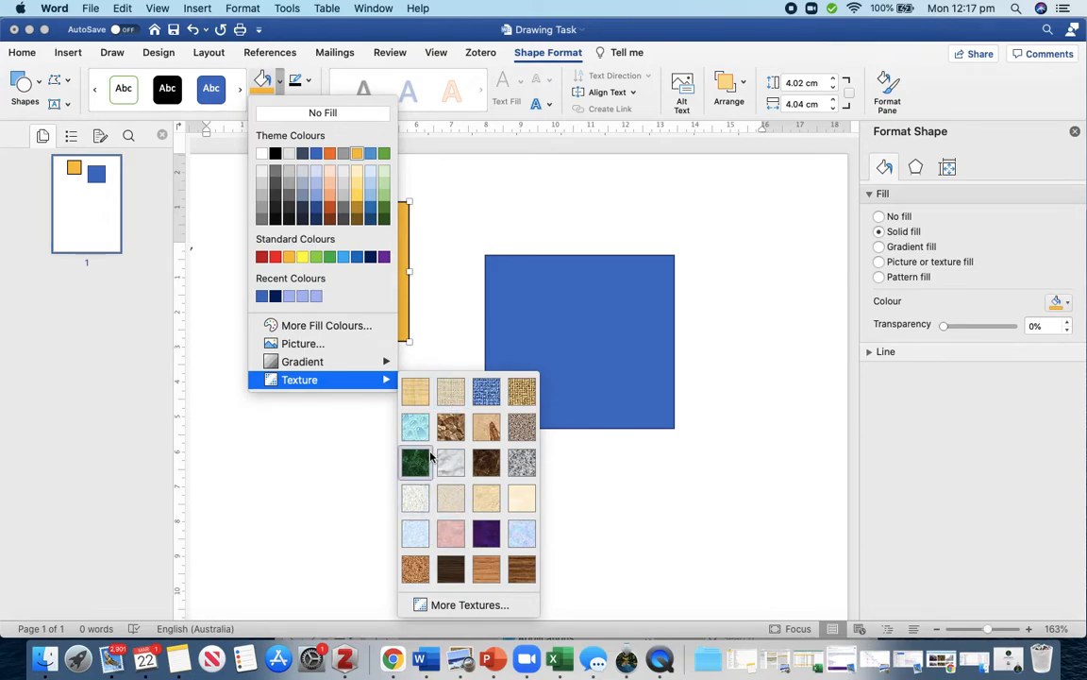
{"action": "left_click", "coordinate": [416, 428]}
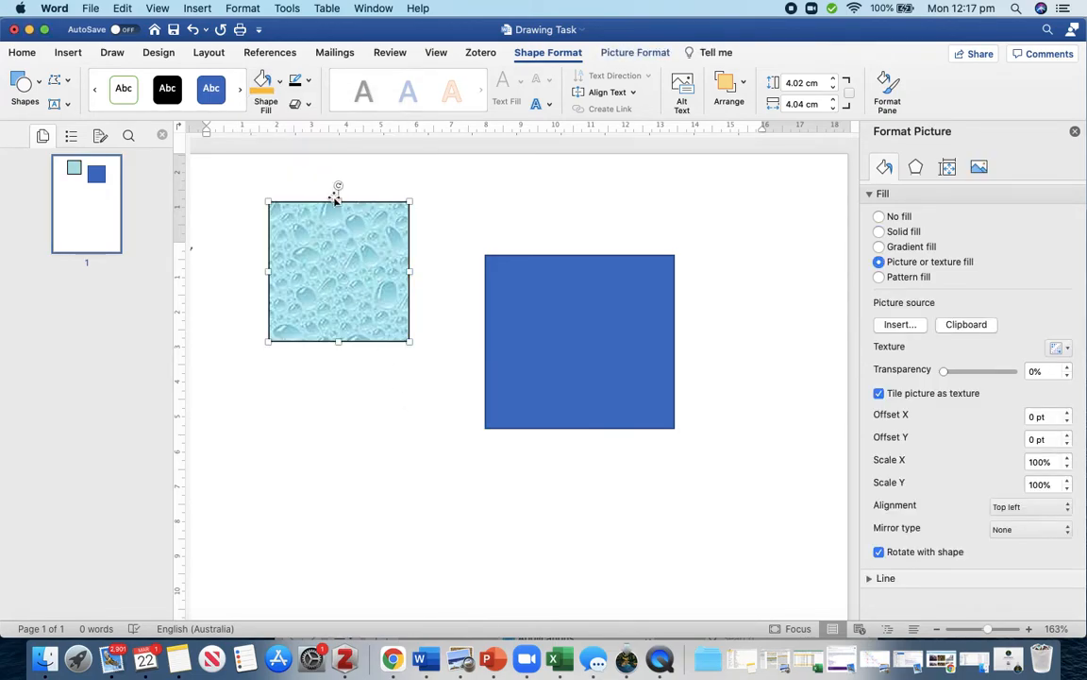
- Fill the square with a solid custom colour sampled from the blue rectangle using the eyedropper
{"action": "left_click", "coordinate": [278, 84]}
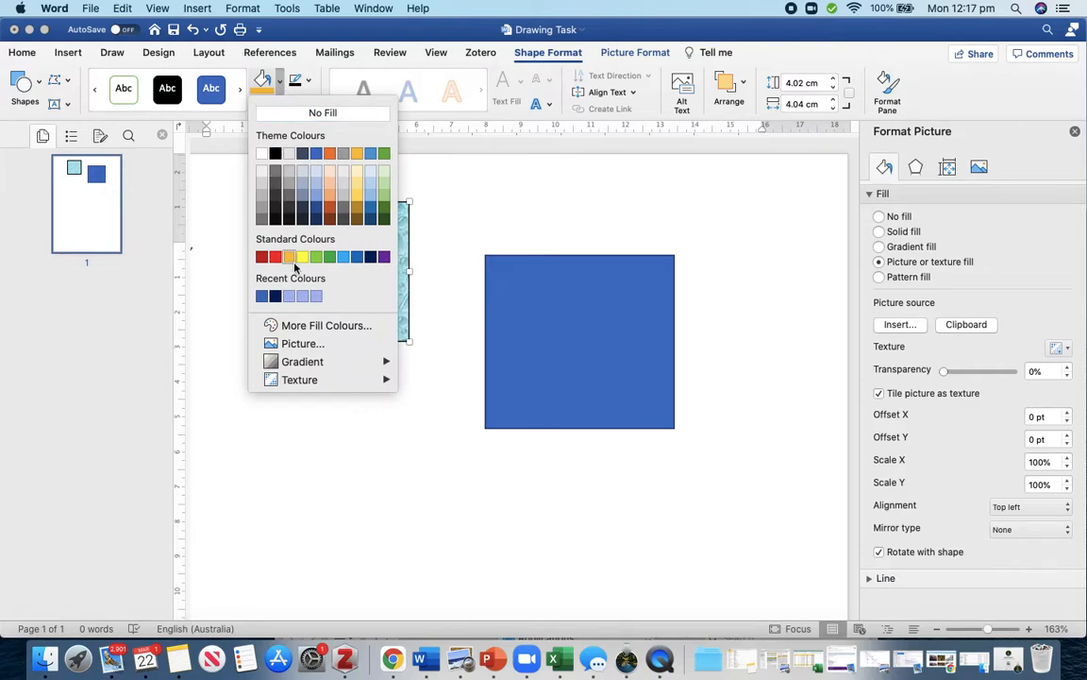
{"action": "left_click", "coordinate": [304, 327]}
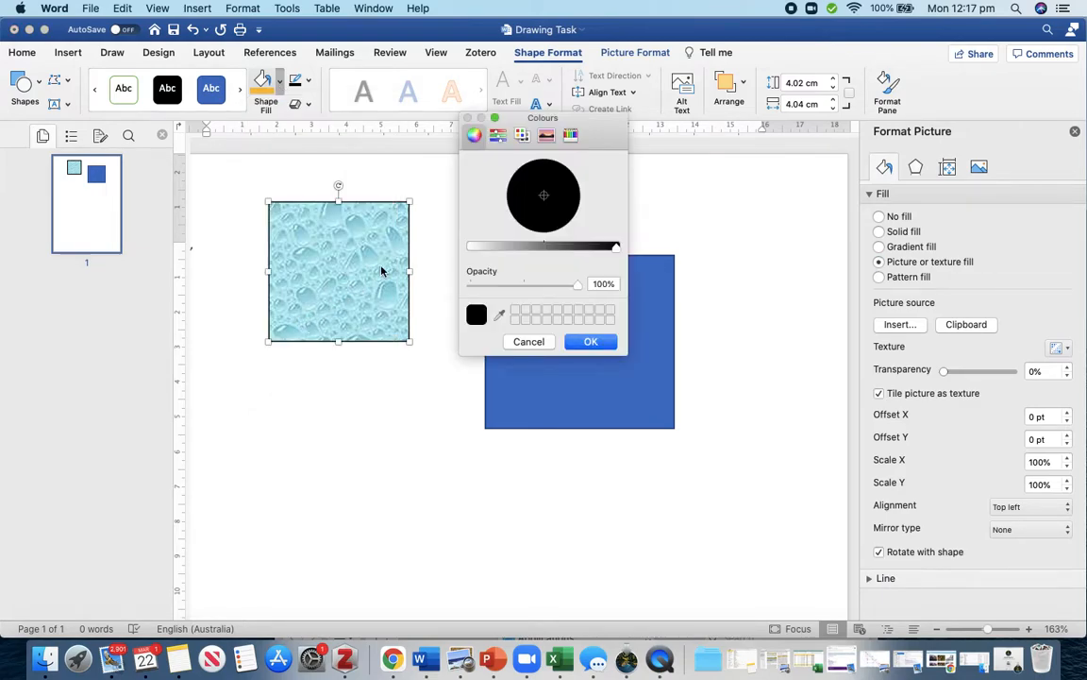
{"action": "left_click", "coordinate": [501, 317]}
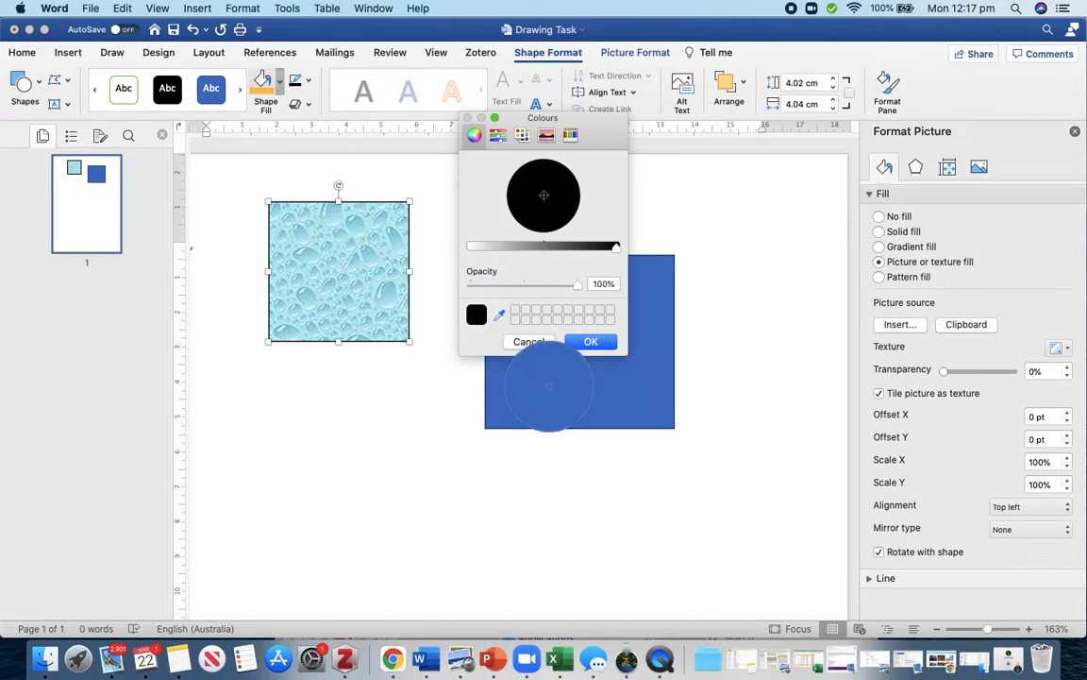
{"action": "left_click", "coordinate": [549, 389]}
{"action": "left_click", "coordinate": [590, 341]}
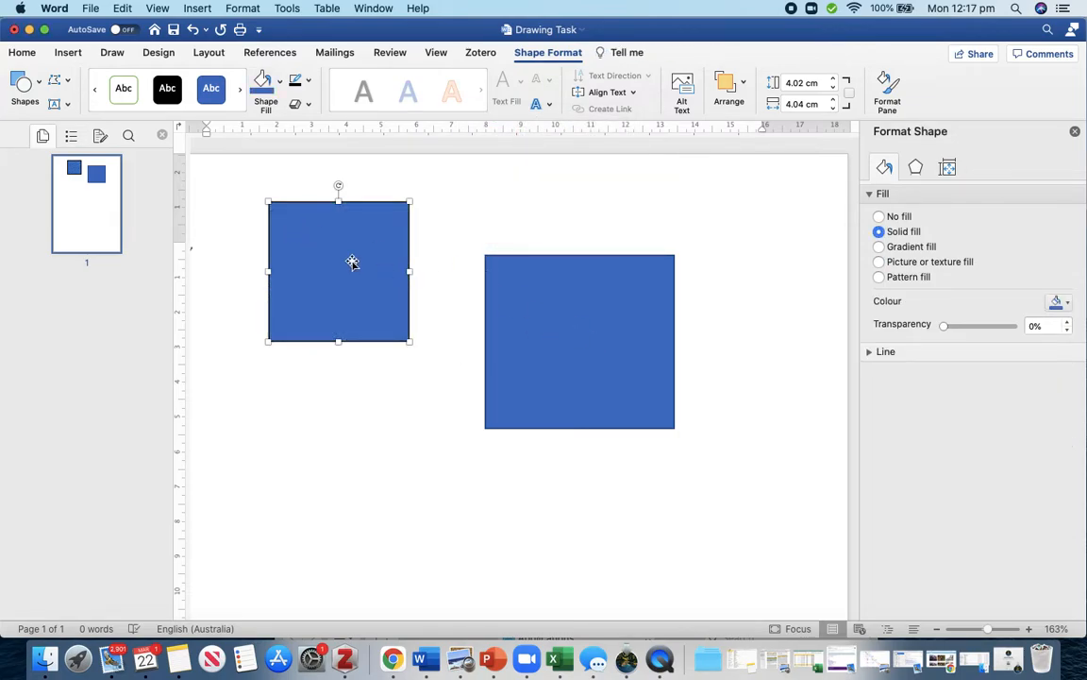
{"action": "left_click", "coordinate": [280, 81]}
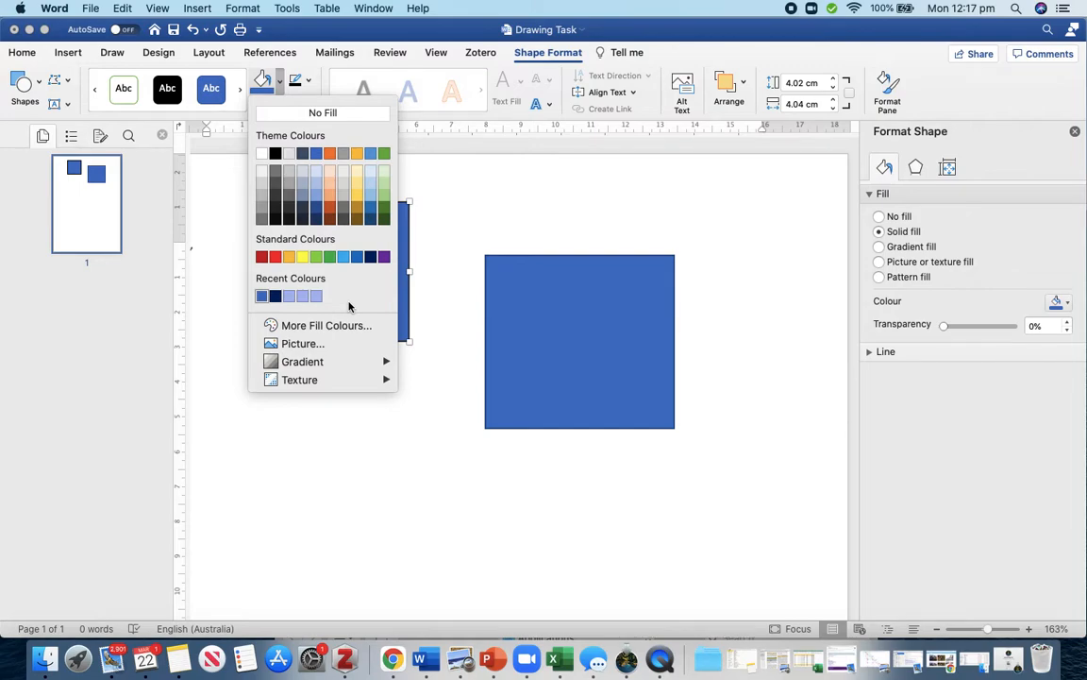
{"action": "left_click", "coordinate": [405, 452]}
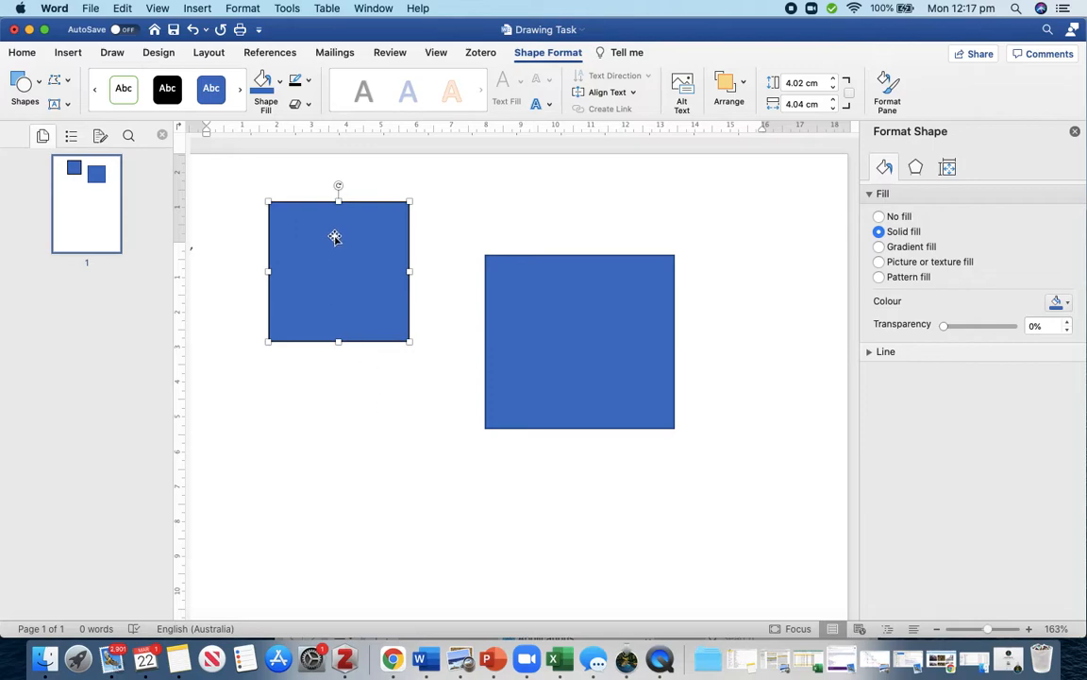
{"action": "left_click", "coordinate": [334, 231]}
- Move the larger blue rectangle to the lower right of the square and remove its fill
{"action": "left_click_drag", "start_coordinate": [534, 259], "coordinate": [562, 200]}
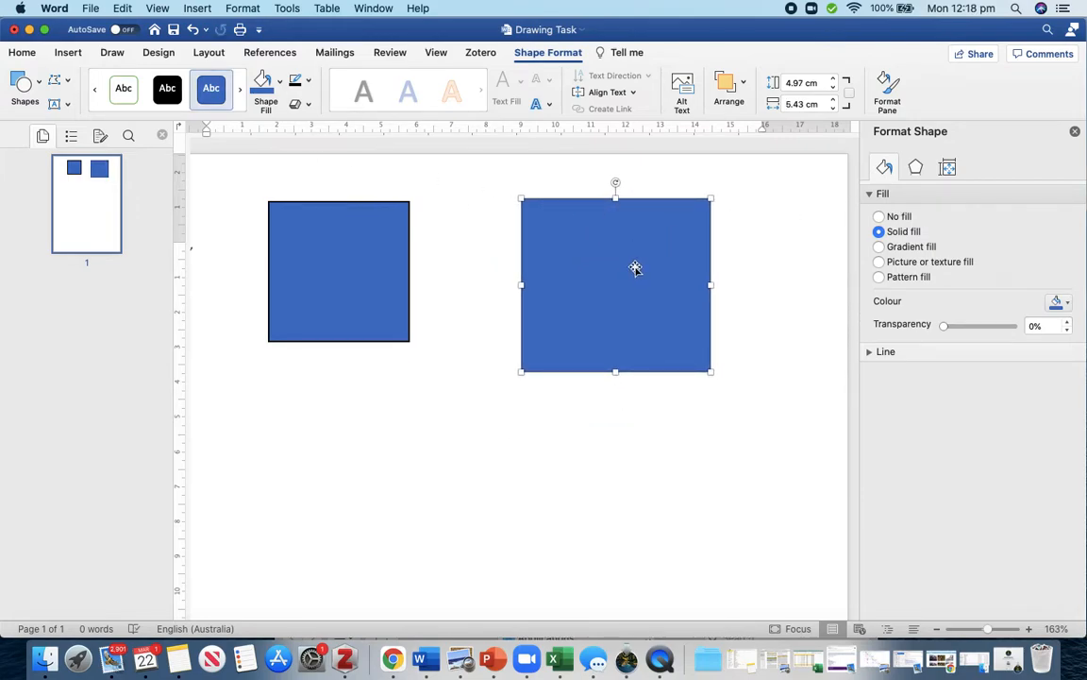
{"action": "left_click_drag", "start_coordinate": [621, 311], "coordinate": [568, 419]}
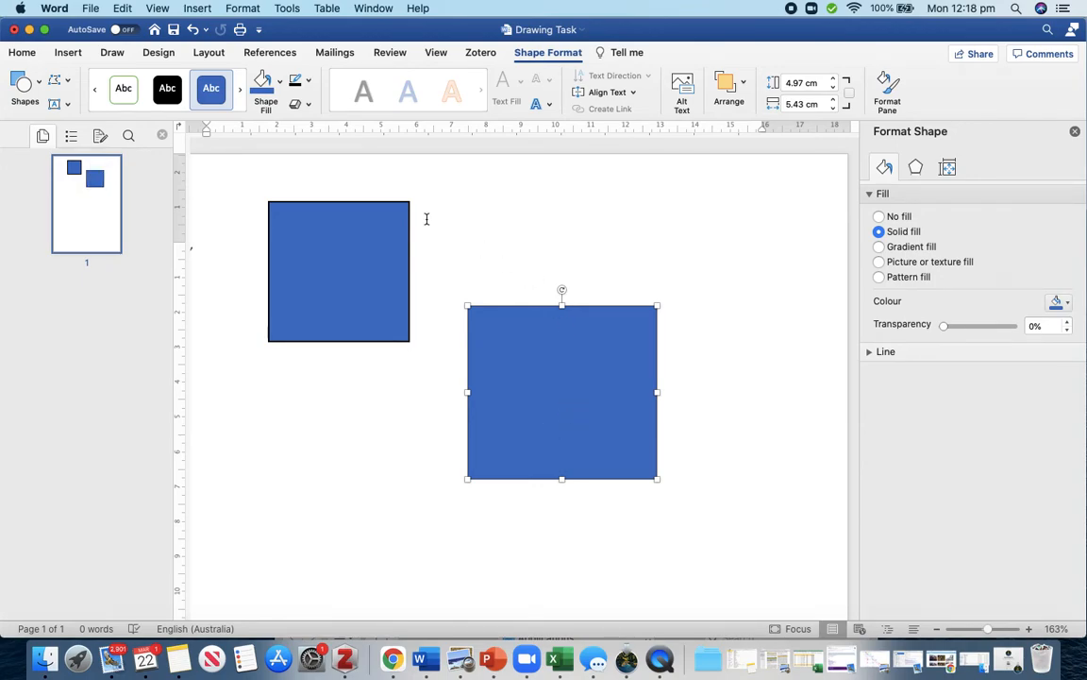
{"action": "left_click", "coordinate": [281, 83]}
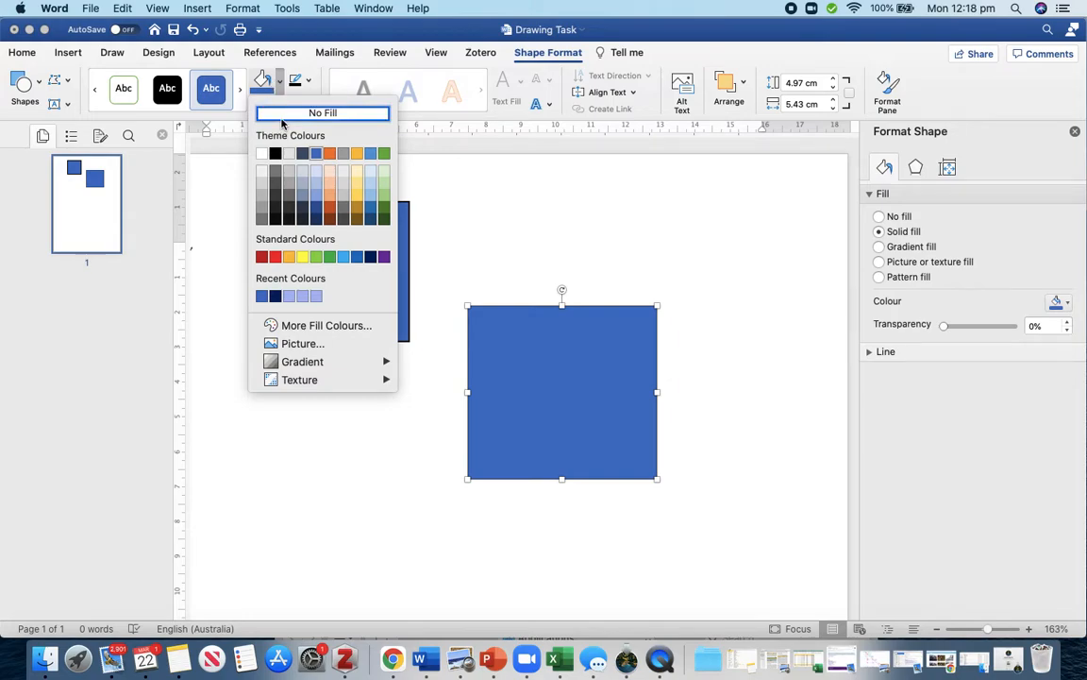
{"action": "left_click", "coordinate": [294, 114]}
- Give the unfilled rectangle a 3-D depth of 28 pt and the wireframe special-effect material
{"action": "left_click", "coordinate": [915, 168]}
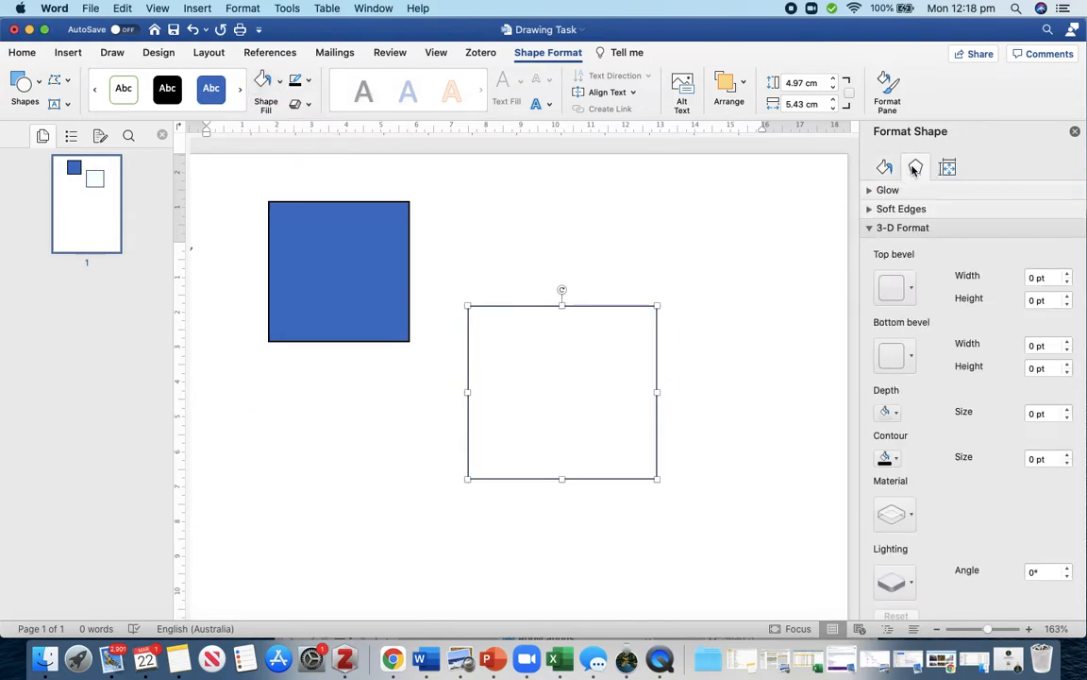
{"action": "scroll", "coordinate": [952, 473], "scroll_direction": "down", "scroll_amount": 3}
{"action": "scroll", "coordinate": [952, 473], "scroll_direction": "up", "scroll_amount": 4}
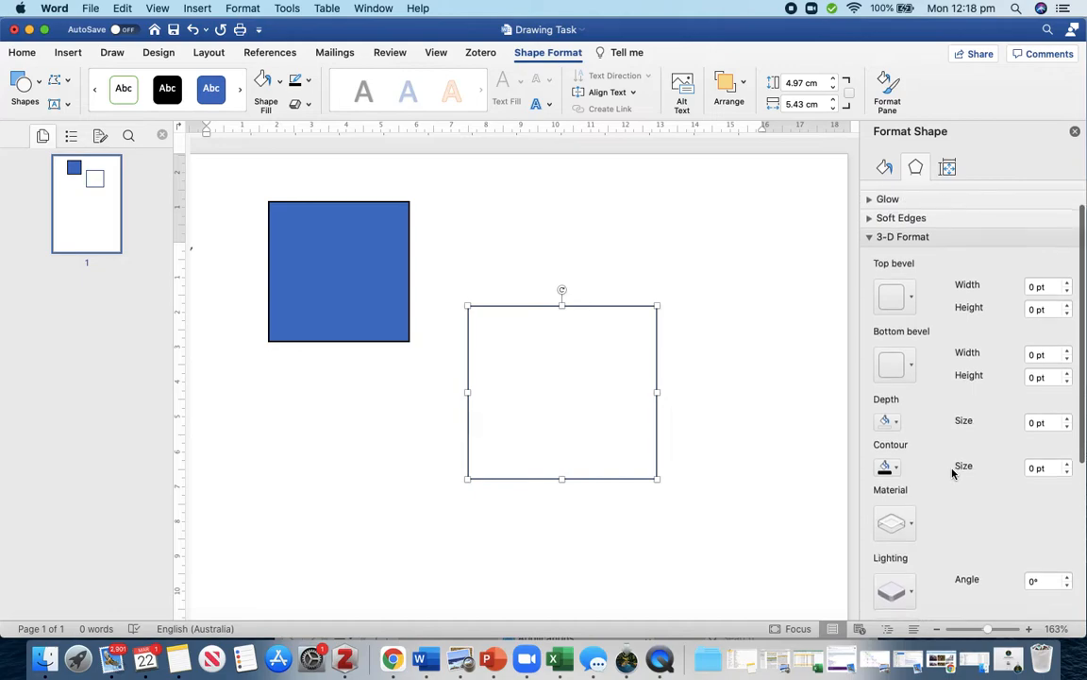
{"action": "left_click", "coordinate": [897, 240]}
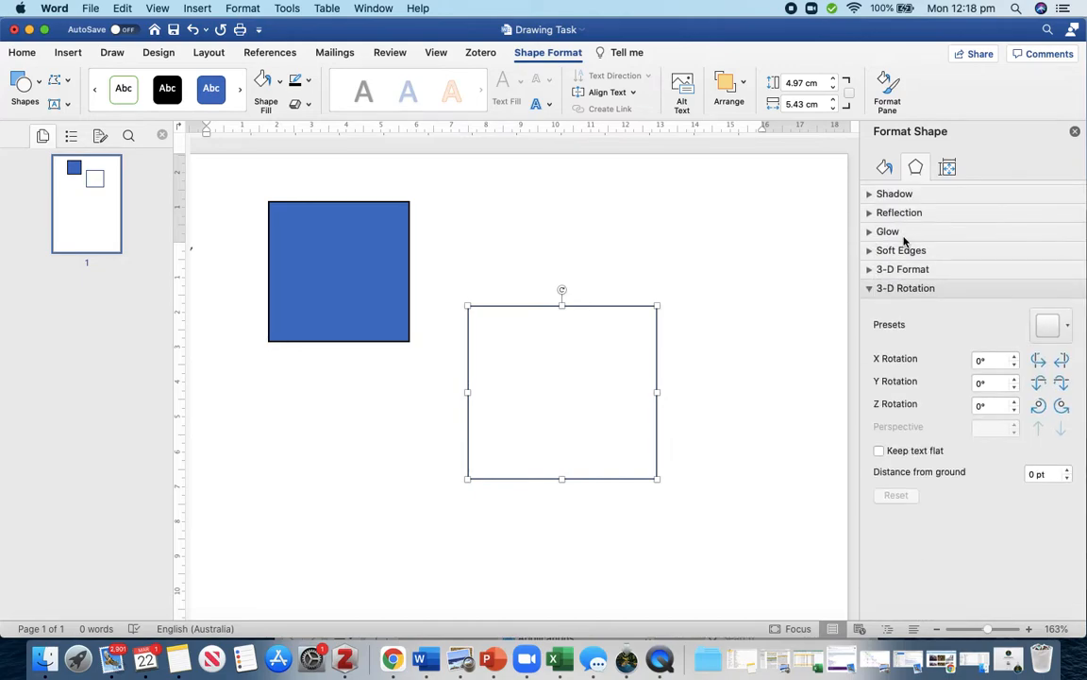
{"action": "left_click", "coordinate": [870, 289]}
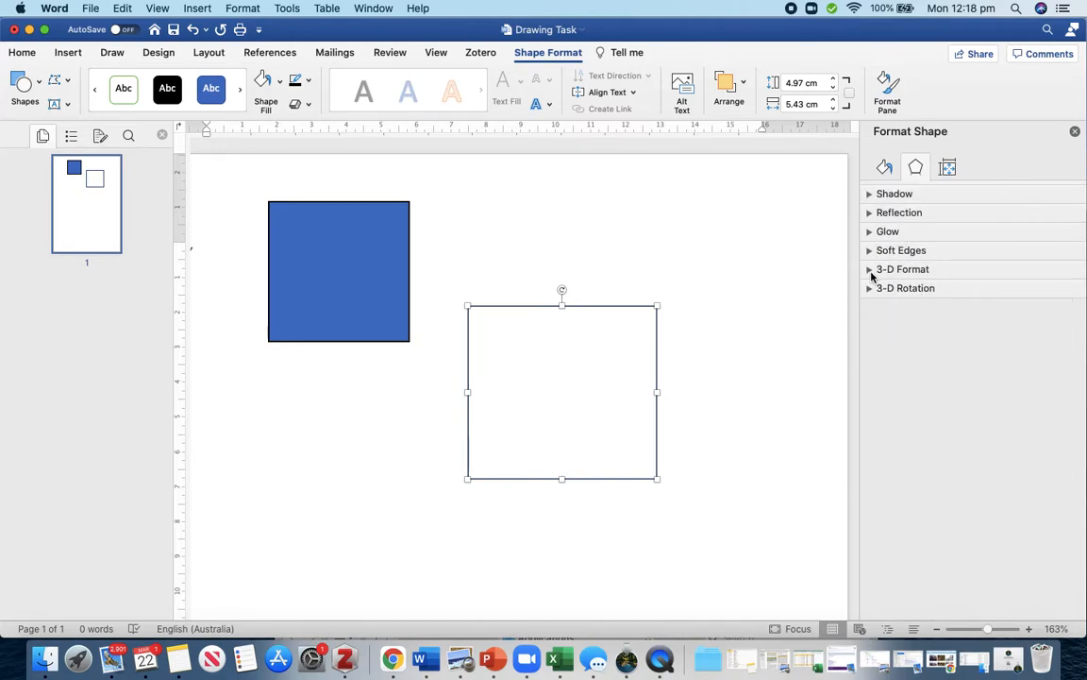
{"action": "left_click", "coordinate": [885, 270]}
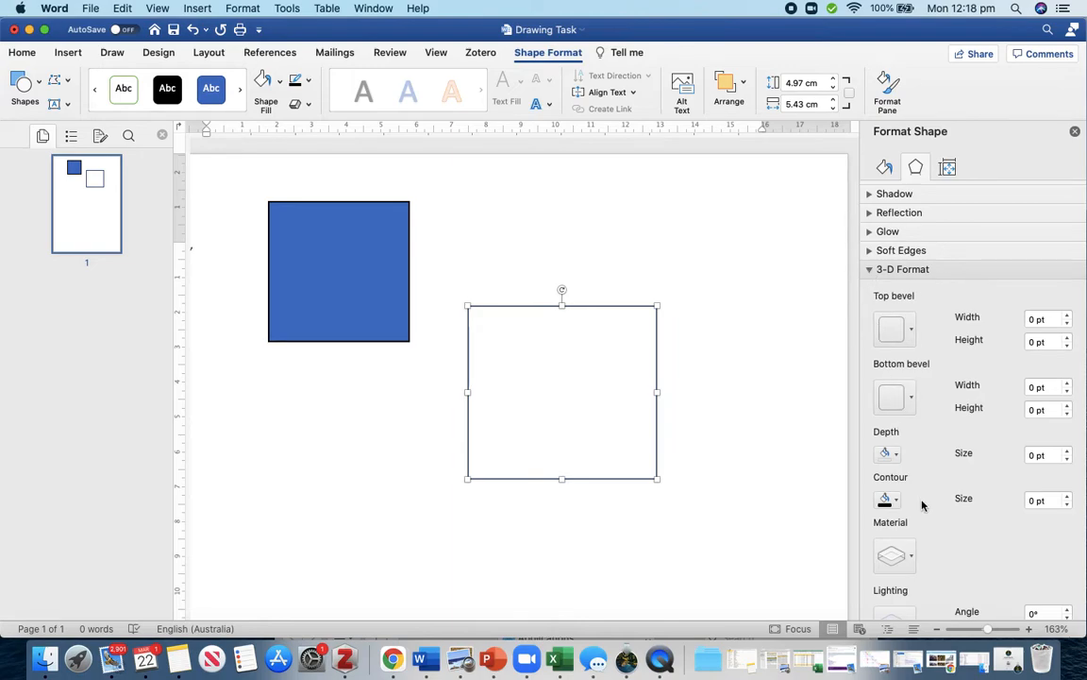
{"action": "left_click", "coordinate": [1068, 451]}
{"action": "left_click", "coordinate": [1069, 451]}
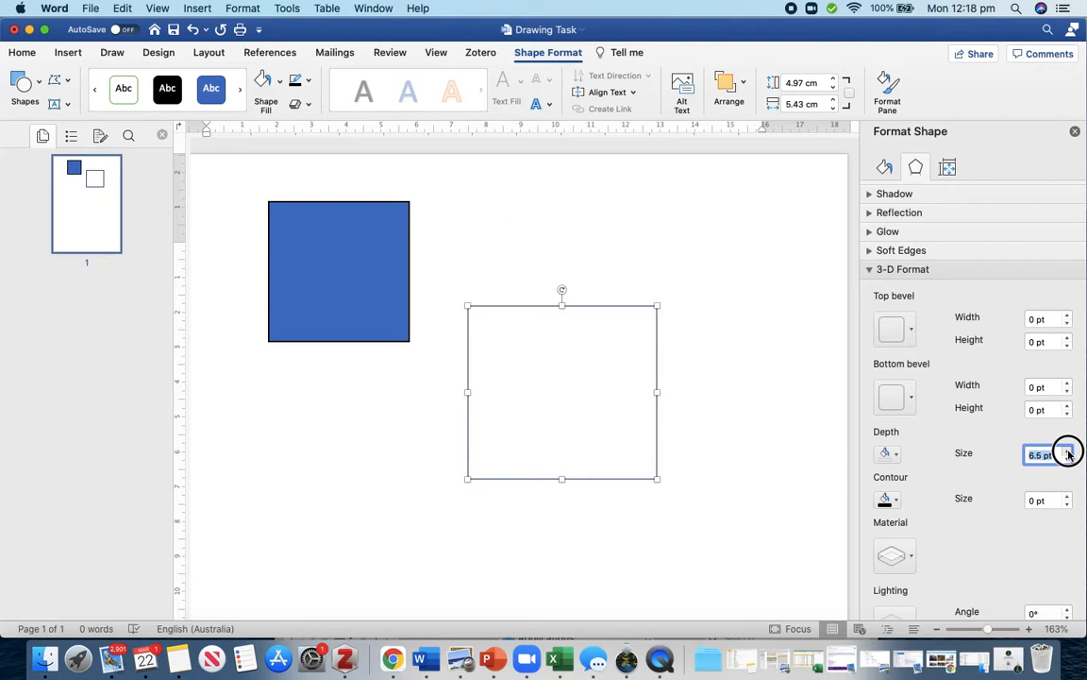
{"action": "left_click", "coordinate": [1069, 451]}
{"action": "left_click", "coordinate": [1069, 451]}
{"action": "scroll", "coordinate": [976, 576], "scroll_direction": "down", "scroll_amount": 3}
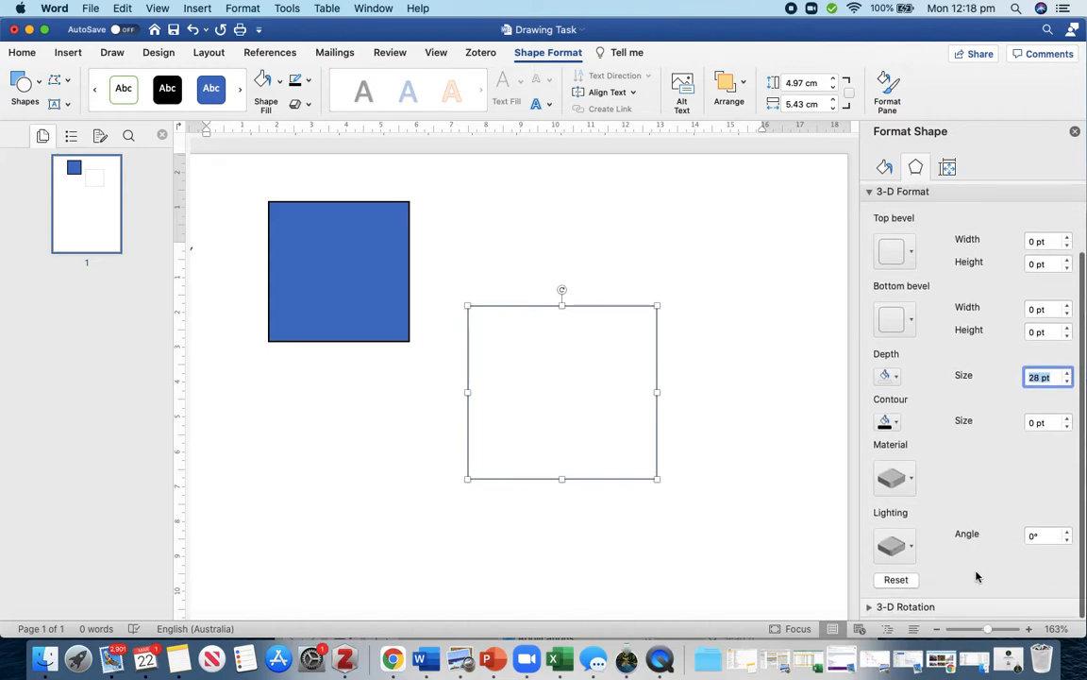
{"action": "left_click", "coordinate": [907, 482]}
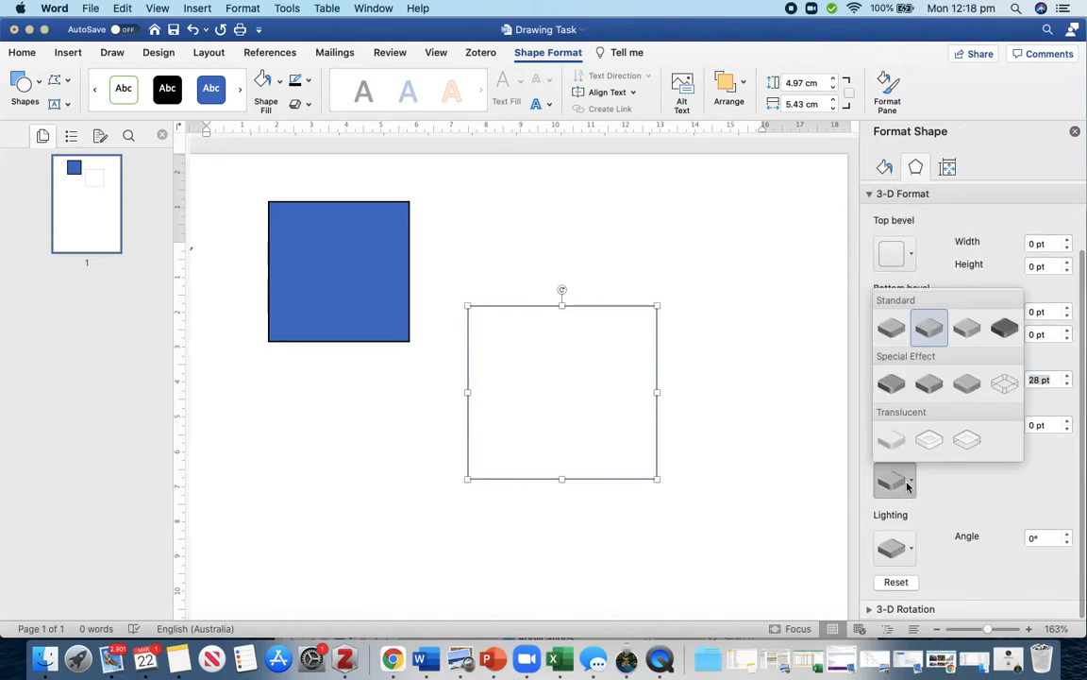
{"action": "left_click", "coordinate": [1007, 383]}
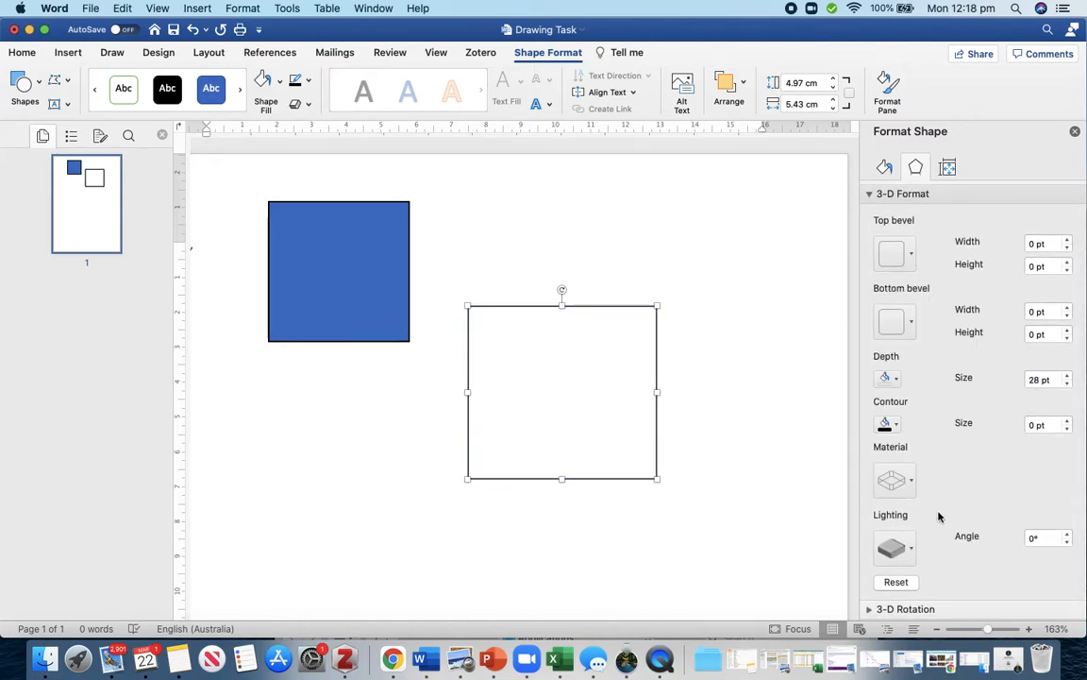
- Rotate the wireframe rectangle in 3-D with an X rotation of 50° and a Y rotation of 30°
{"action": "scroll", "coordinate": [940, 516], "scroll_direction": "down", "scroll_amount": 2}
{"action": "left_click", "coordinate": [870, 610]}
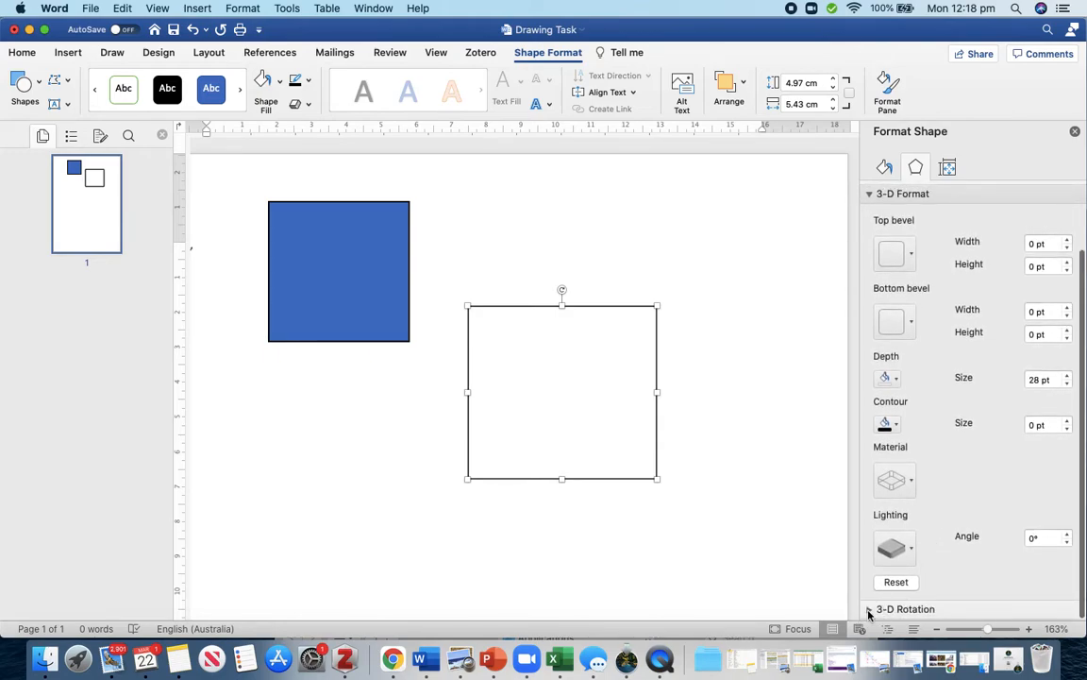
{"action": "scroll", "coordinate": [868, 601], "scroll_direction": "down", "scroll_amount": 5}
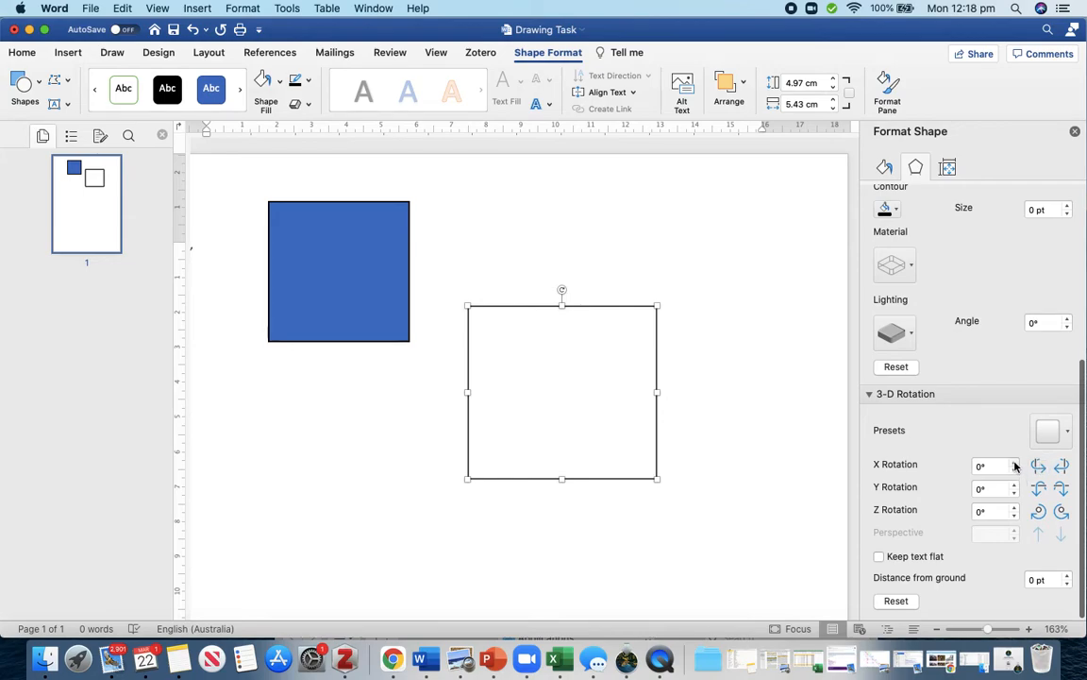
{"action": "left_click", "coordinate": [1015, 462]}
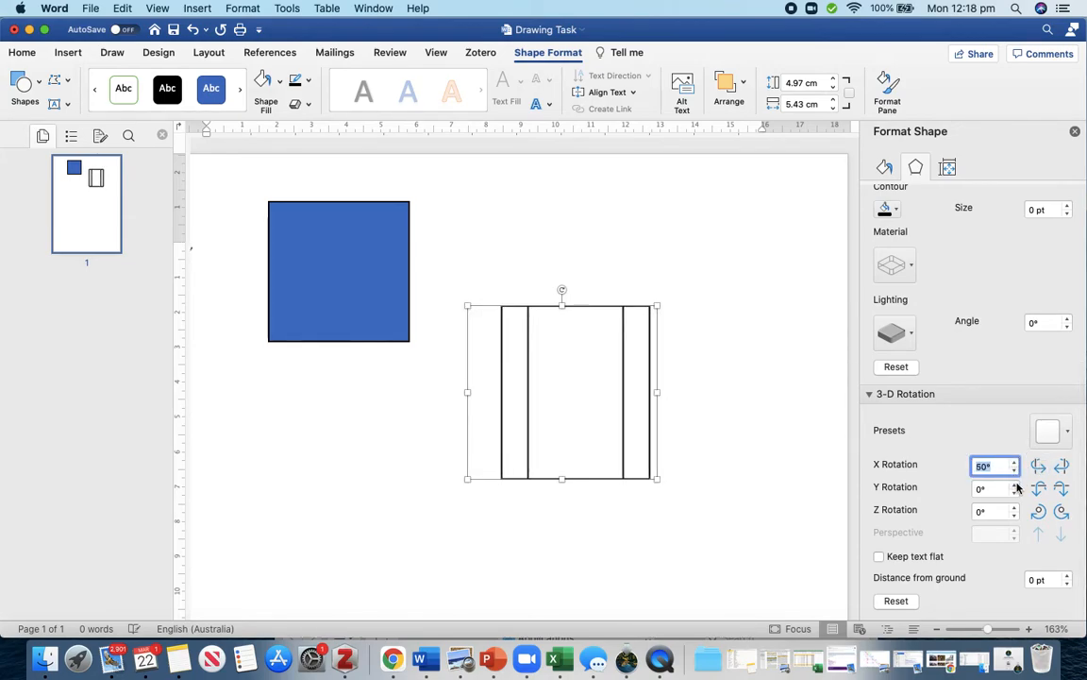
{"action": "left_click", "coordinate": [1016, 485]}
{"action": "left_click", "coordinate": [1016, 485]}
{"action": "left_click", "coordinate": [1016, 485]}
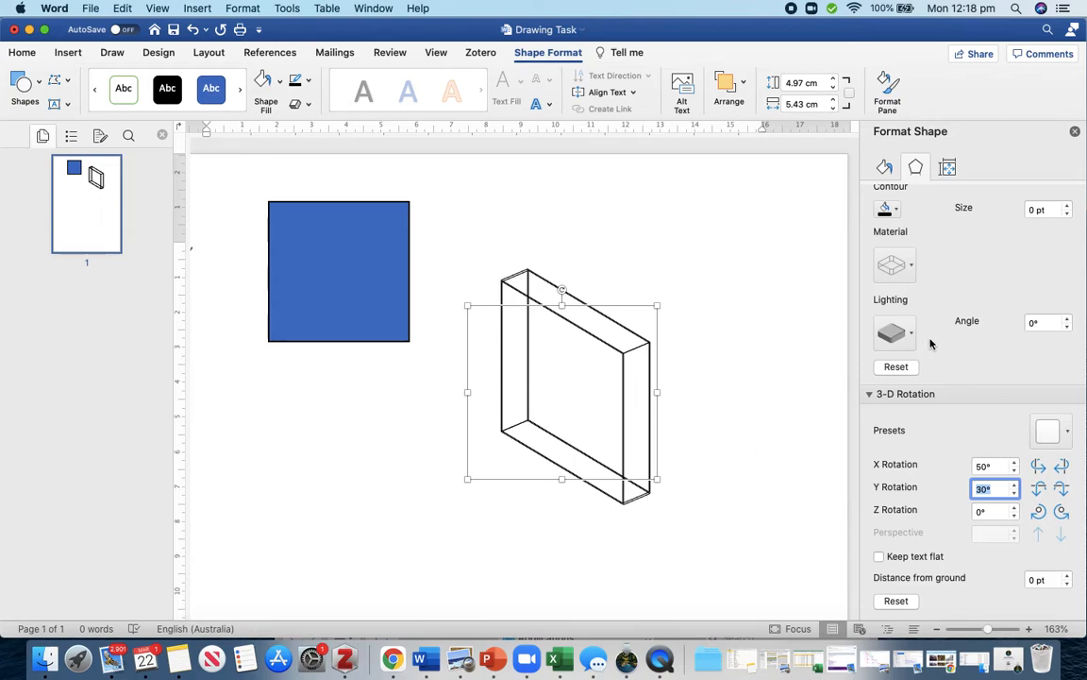
- Increase the wireframe box's 3-D depth to 67.5 pt
{"action": "scroll", "coordinate": [929, 344], "scroll_direction": "up", "scroll_amount": 4}
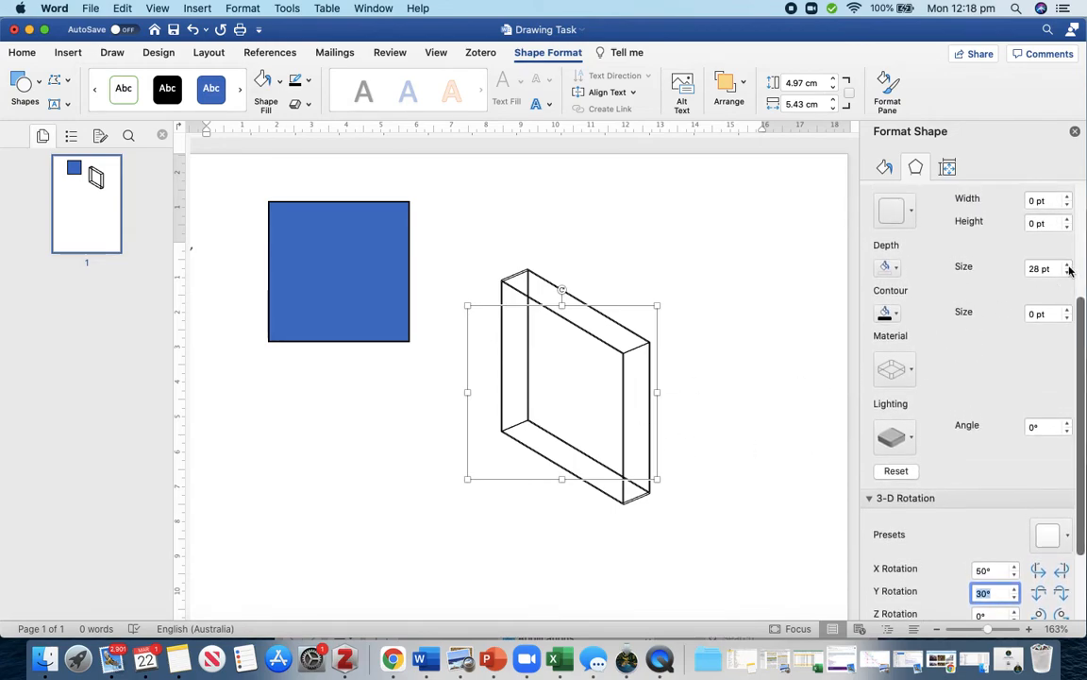
{"action": "left_click_drag", "start_coordinate": [1068, 269], "coordinate": [1068, 268]}
- Try the third standard material on the 3-D box, and switch it back to the wireframe material
{"action": "left_click", "coordinate": [909, 375]}
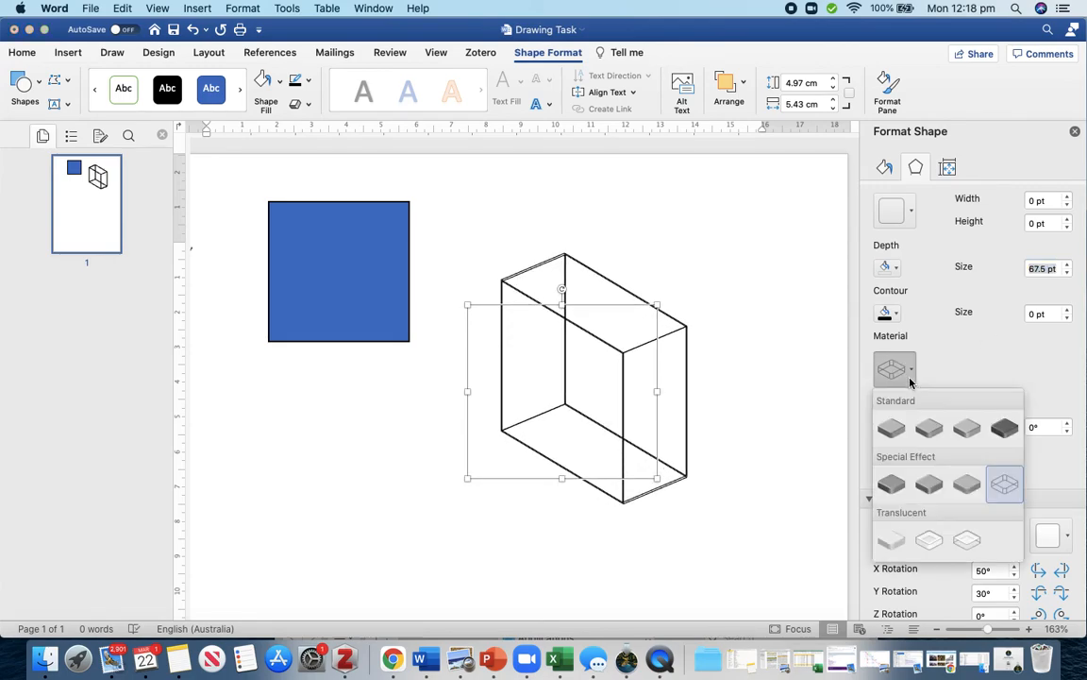
{"action": "left_click", "coordinate": [968, 429]}
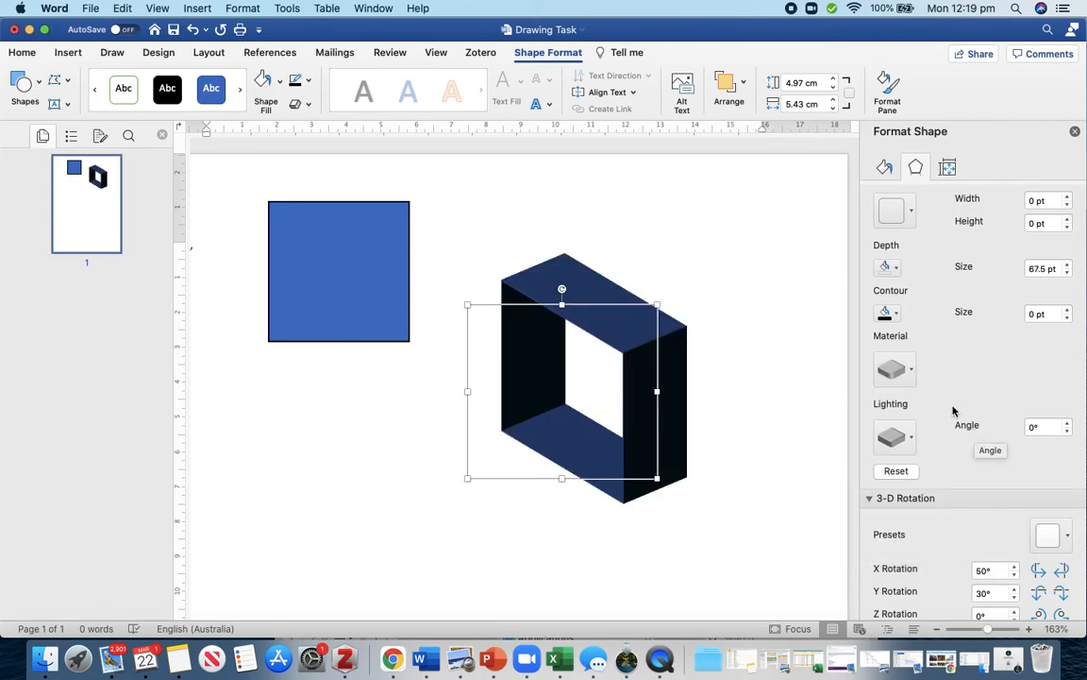
{"action": "left_click", "coordinate": [911, 371]}
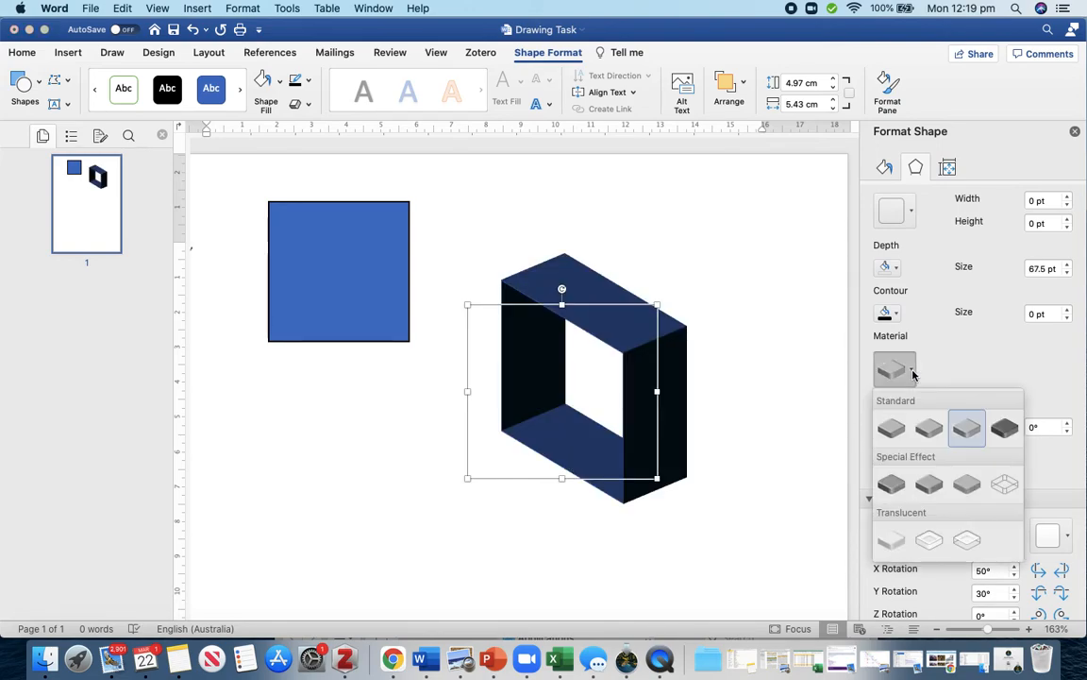
{"action": "left_click", "coordinate": [1006, 485]}
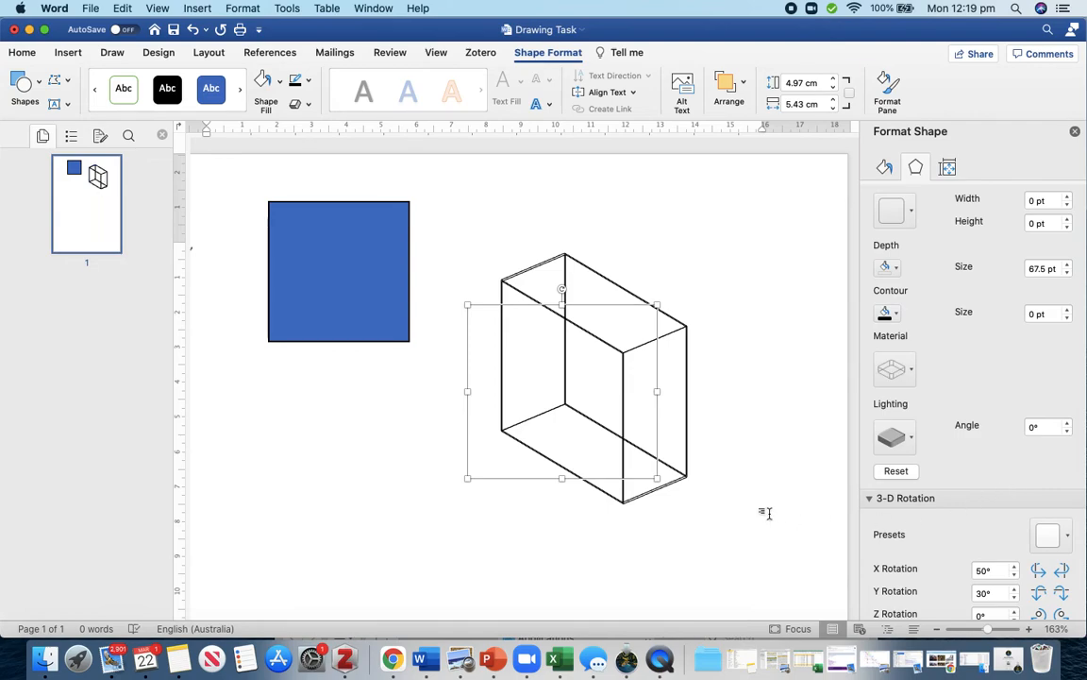